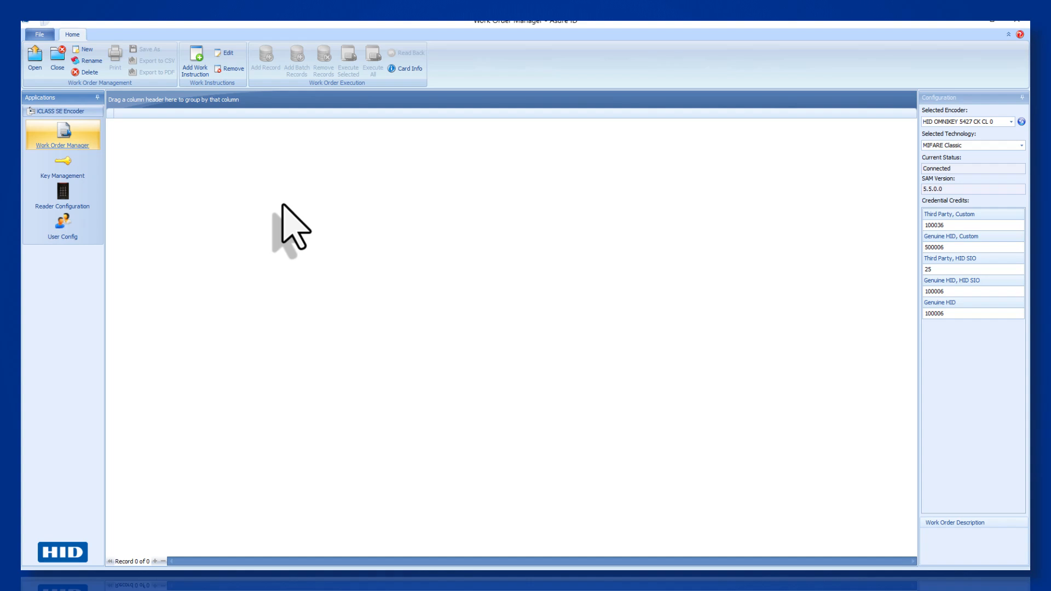
- Leave Work Order Manager for the Key Management page in the Applications sidebar
left_click(82, 174)
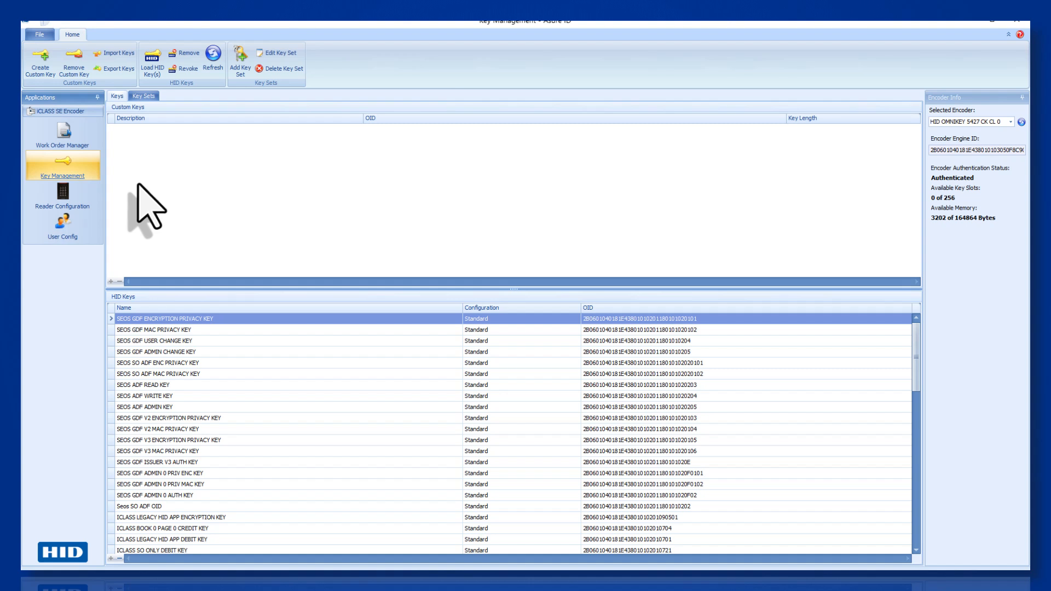
- Create custom key 'Custom Seos Demo Key 1' with a randomly generated 16-byte value
left_click(40, 58)
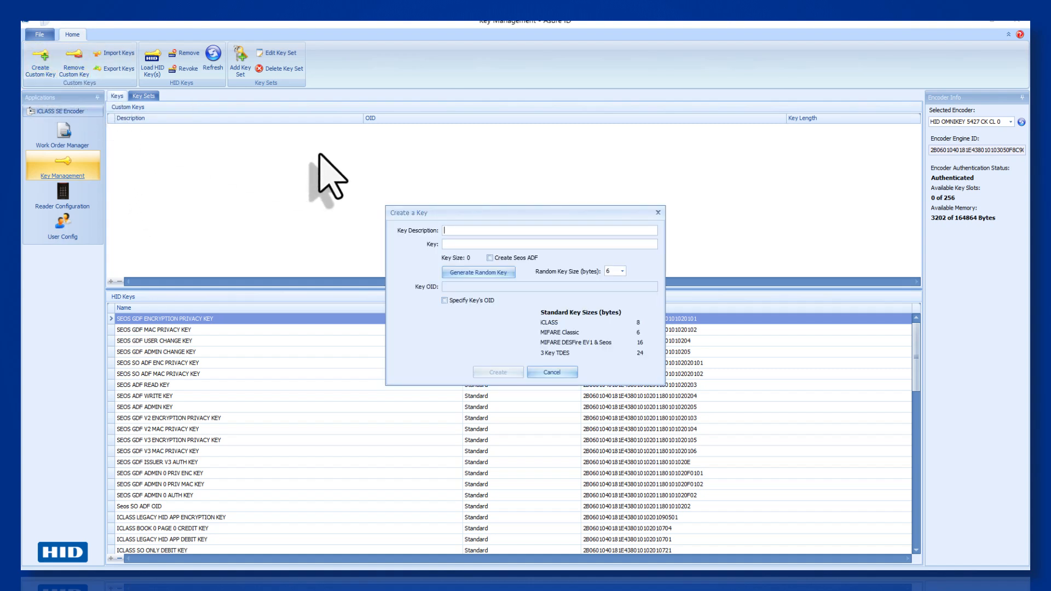
type("Custom Seos Demo Key 1")
left_click(622, 271)
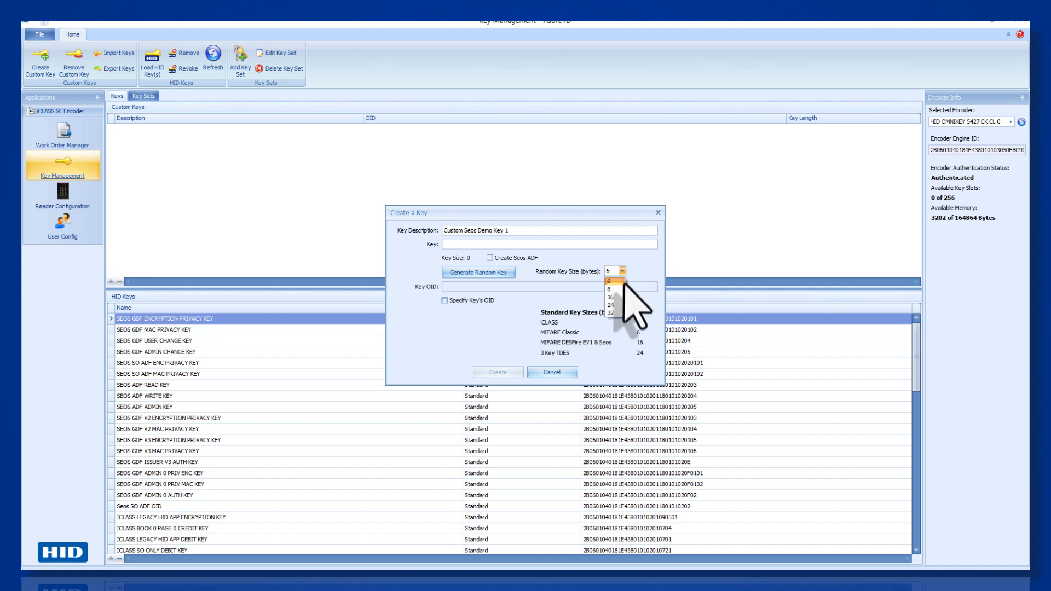
left_click(616, 297)
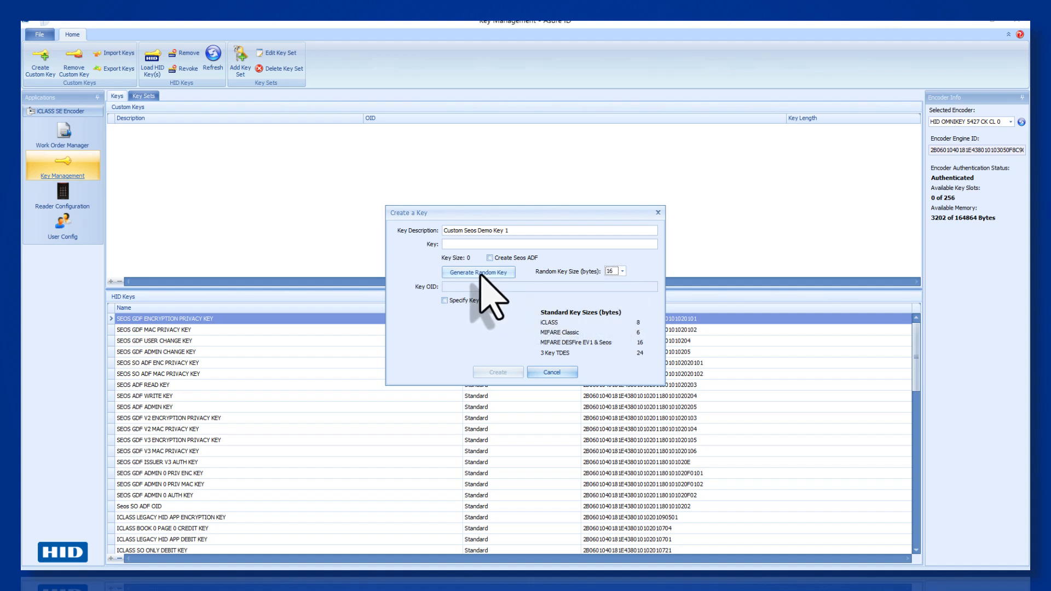
left_click(491, 296)
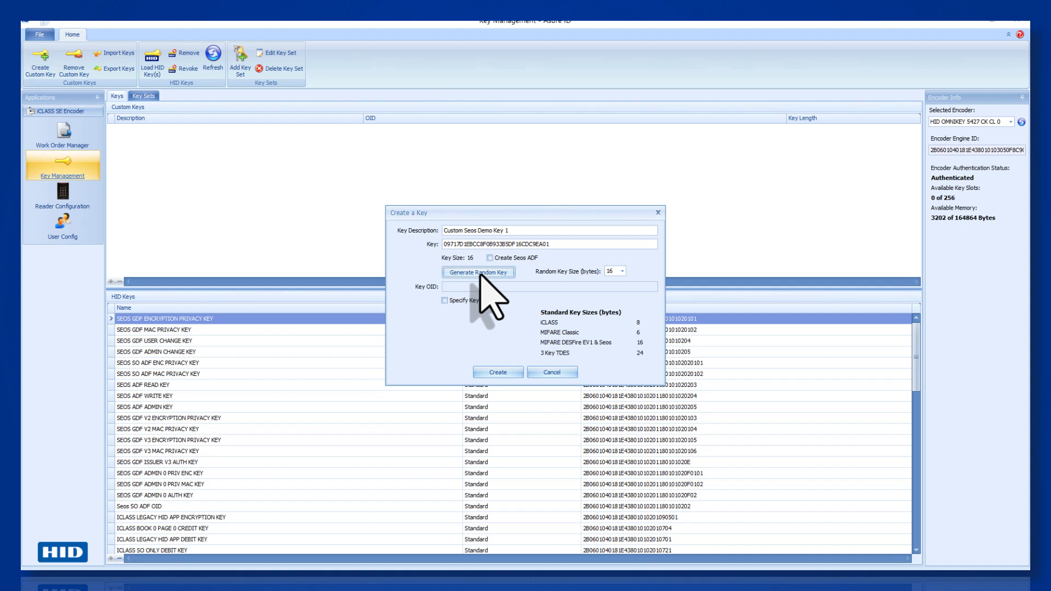
double_click(477, 244)
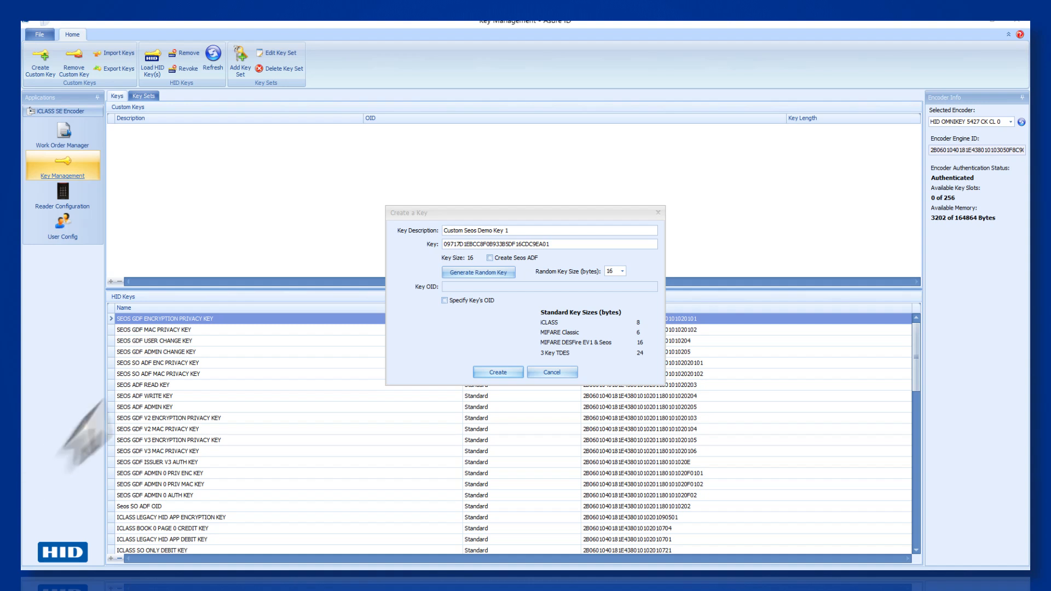
left_click(481, 376)
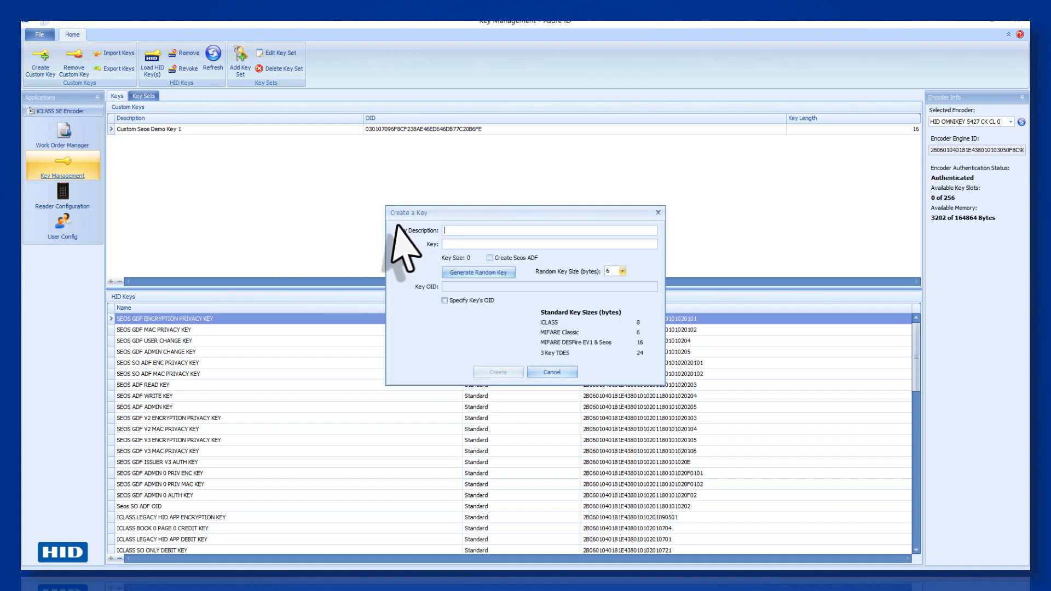
- Create custom key 'Custom Seos Demo Key 2' with a randomly generated 16-byte value
type("Custom Seos")
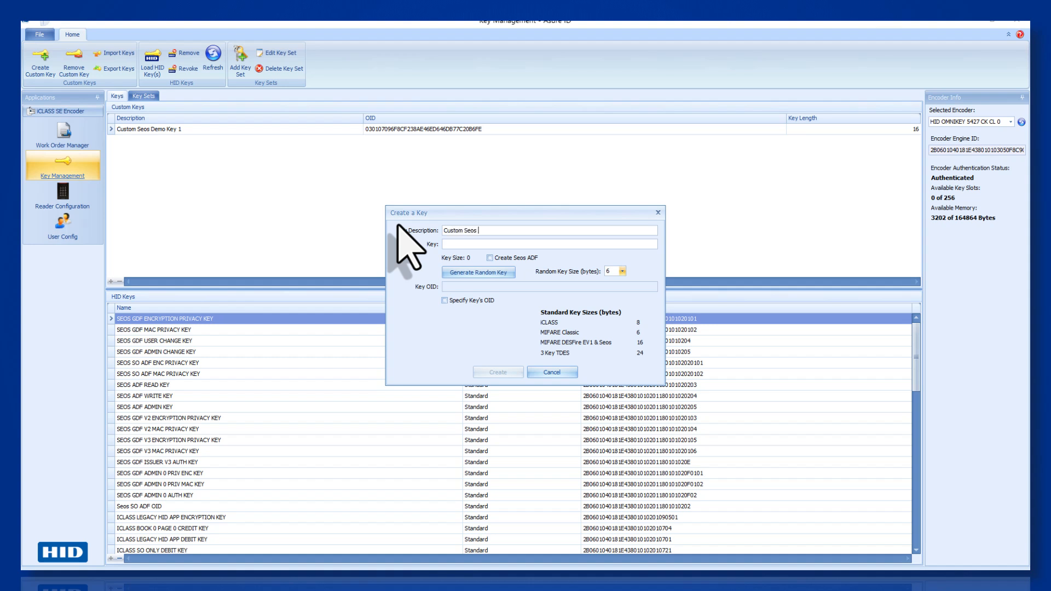
type(" Demo Key 2")
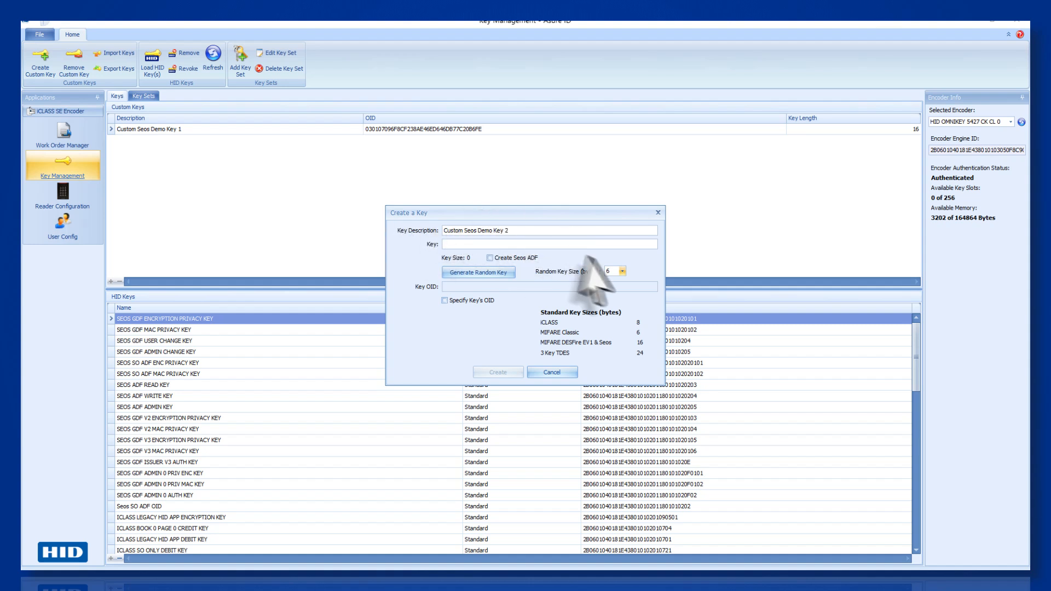
left_click(623, 271)
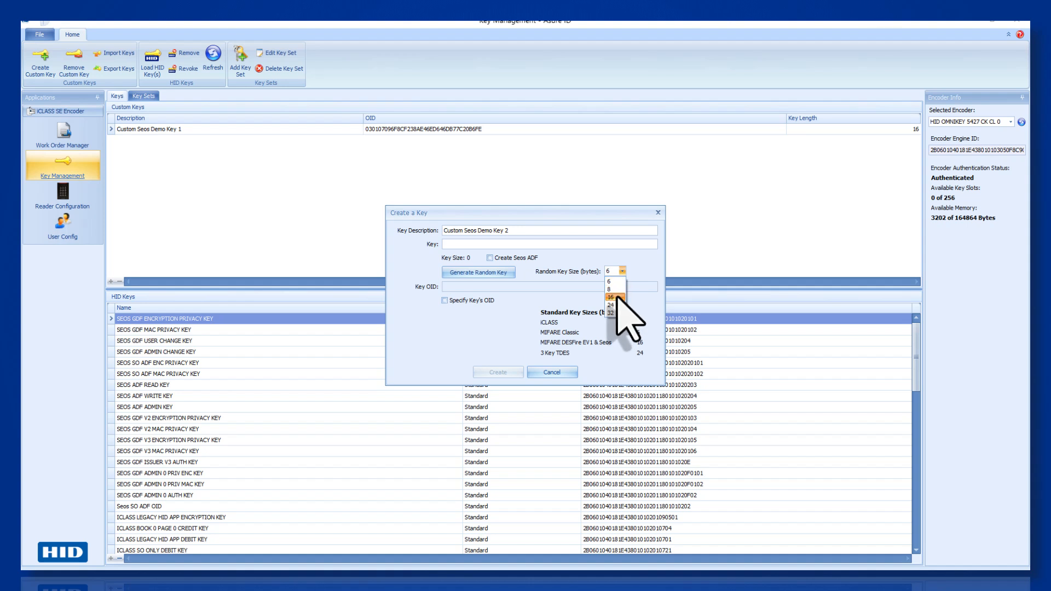
left_click(615, 296)
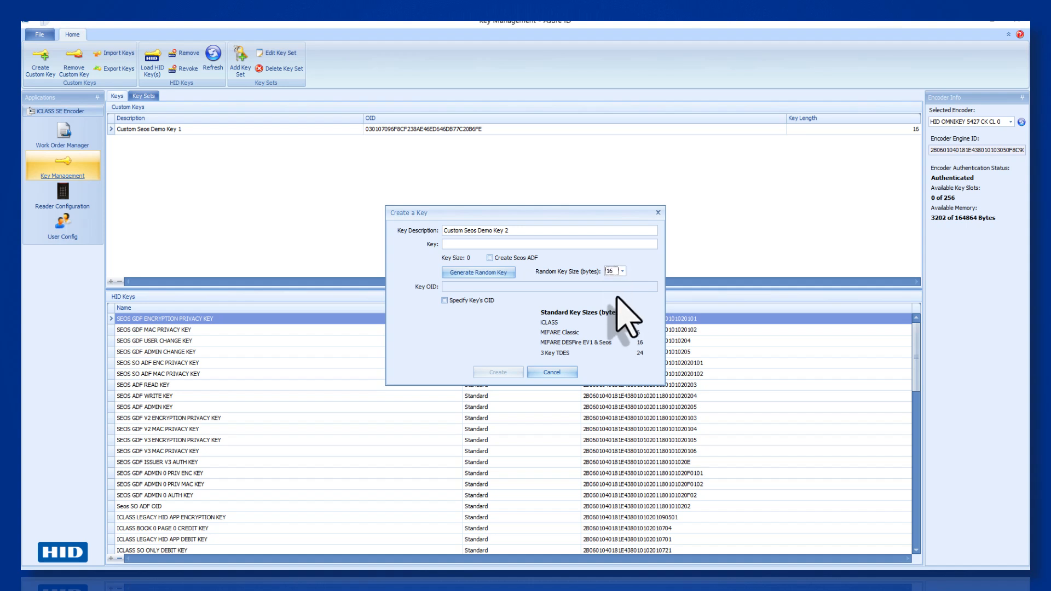
left_click(495, 275)
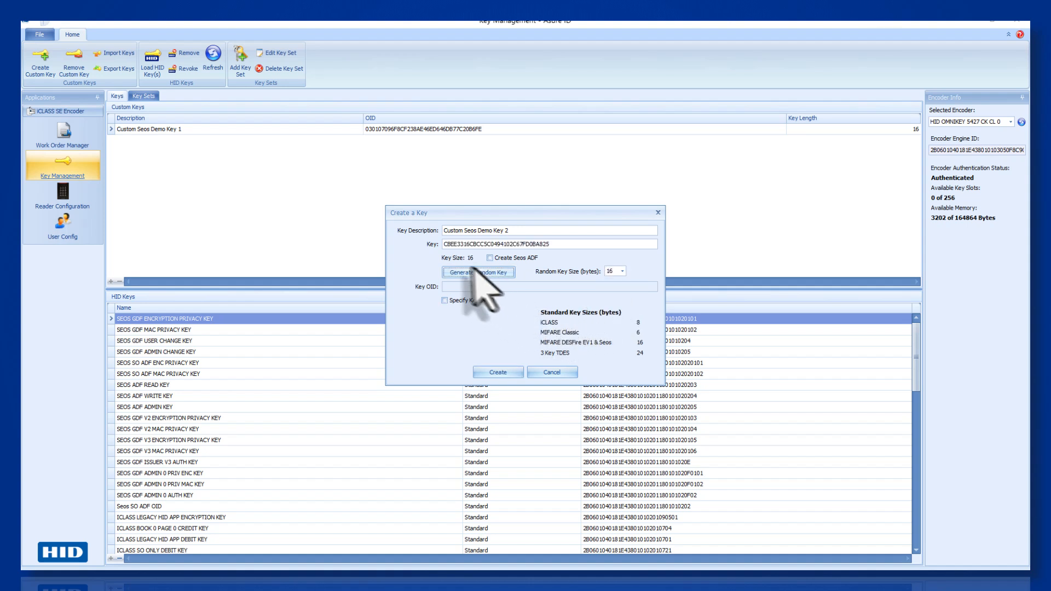
double_click(458, 244)
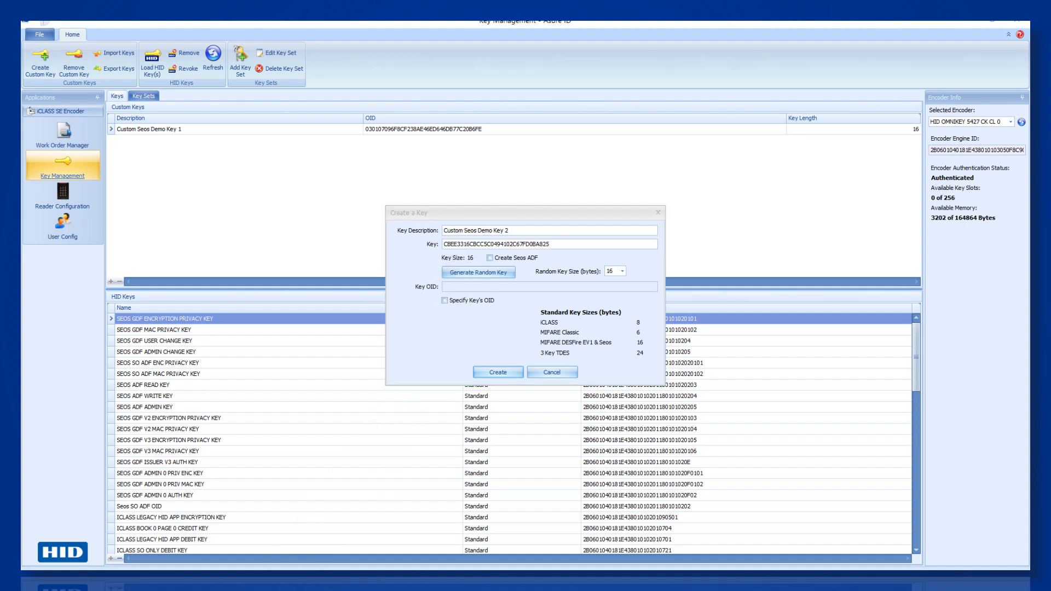
left_click(485, 373)
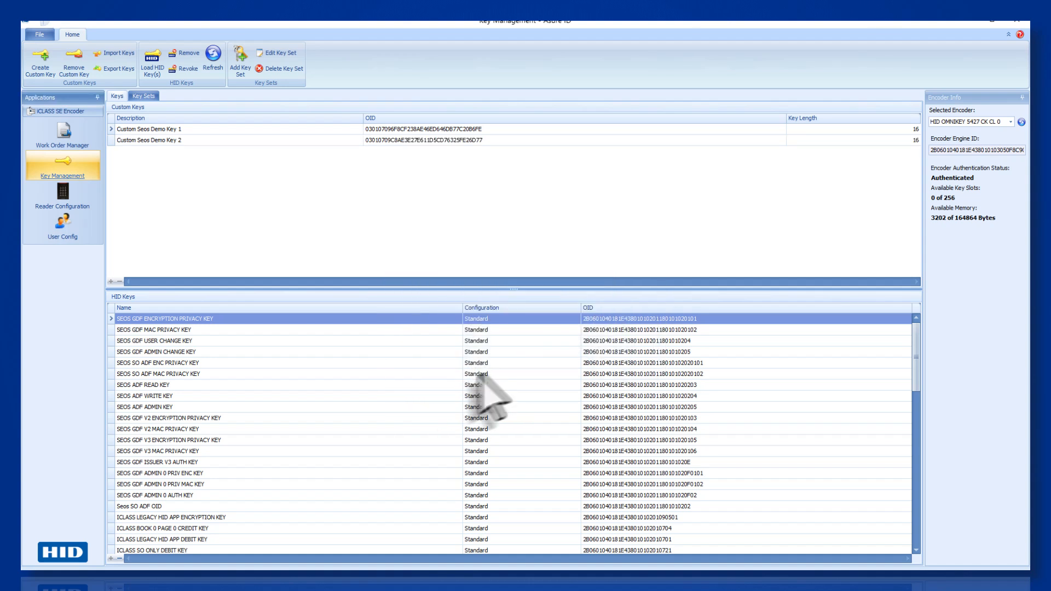
- Create custom key 'Custom Seos Demo Key 3' with a randomly generated 16-byte value
left_click(36, 70)
left_click(444, 230)
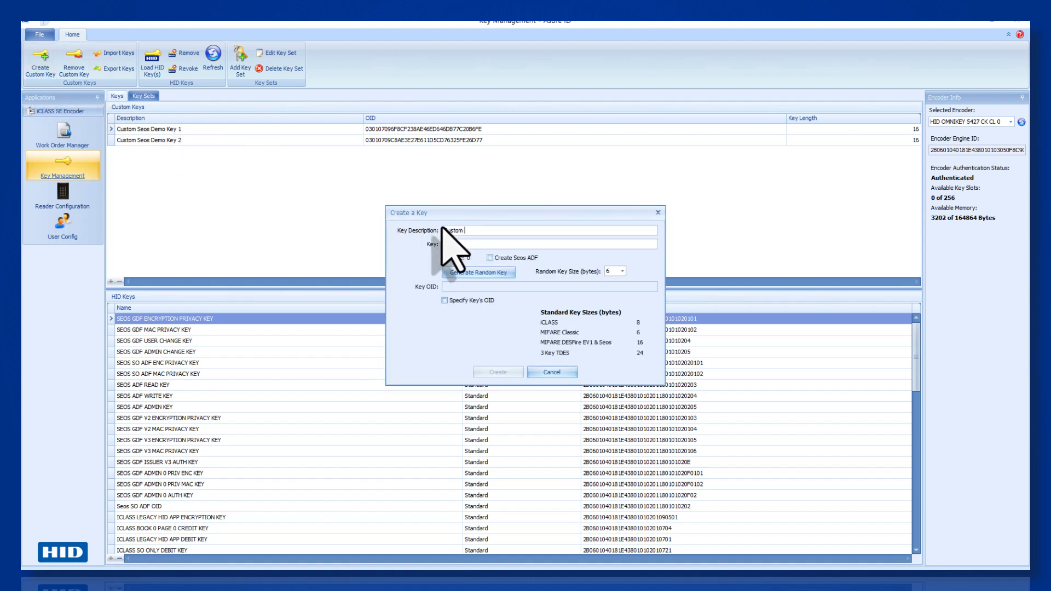
type("Custom Seos Demo Key 3")
left_click(622, 271)
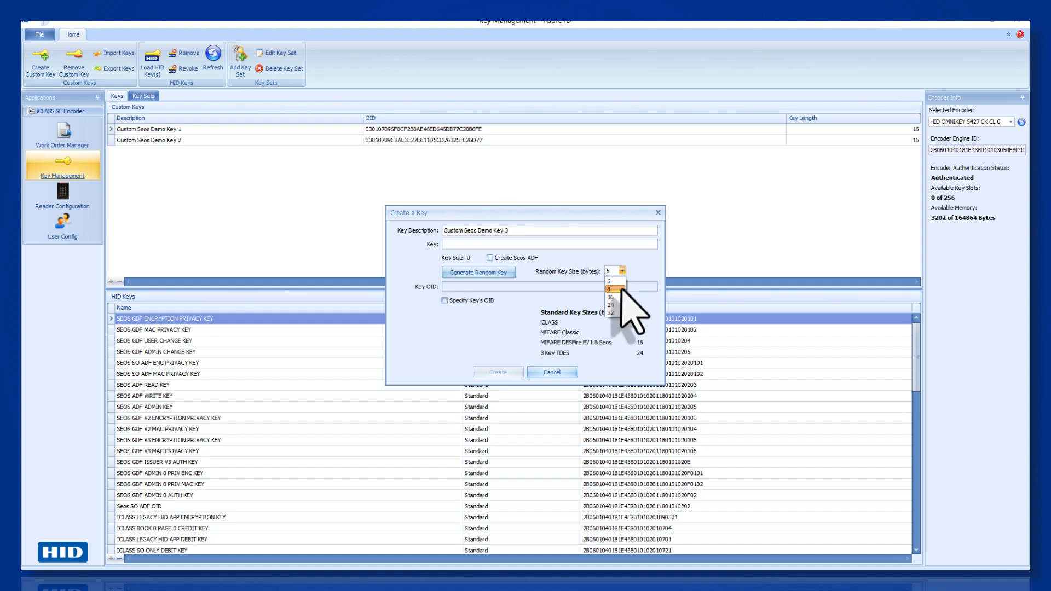
left_click(622, 297)
left_click(474, 272)
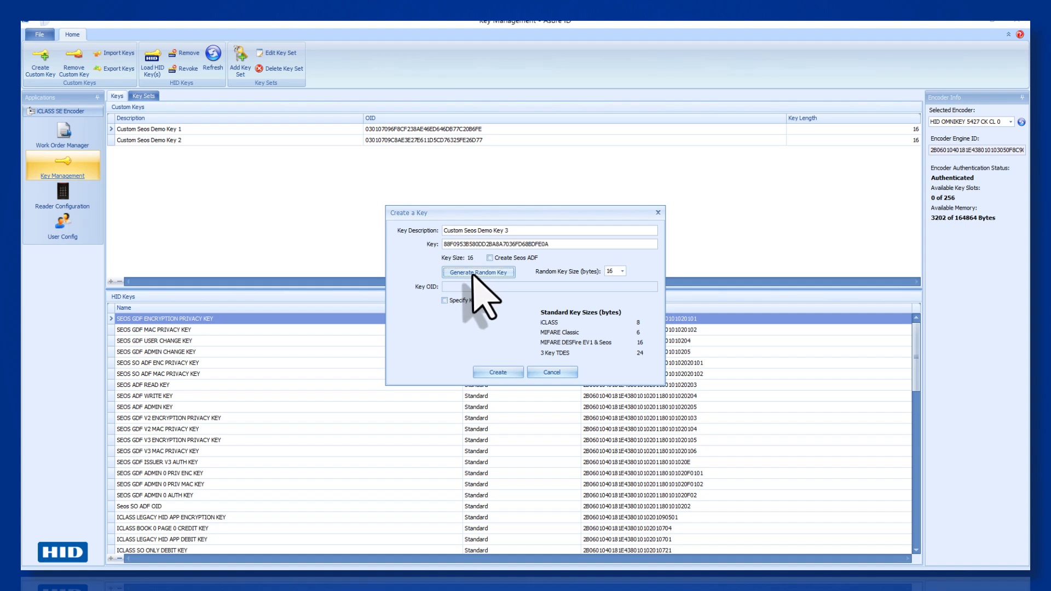
double_click(474, 245)
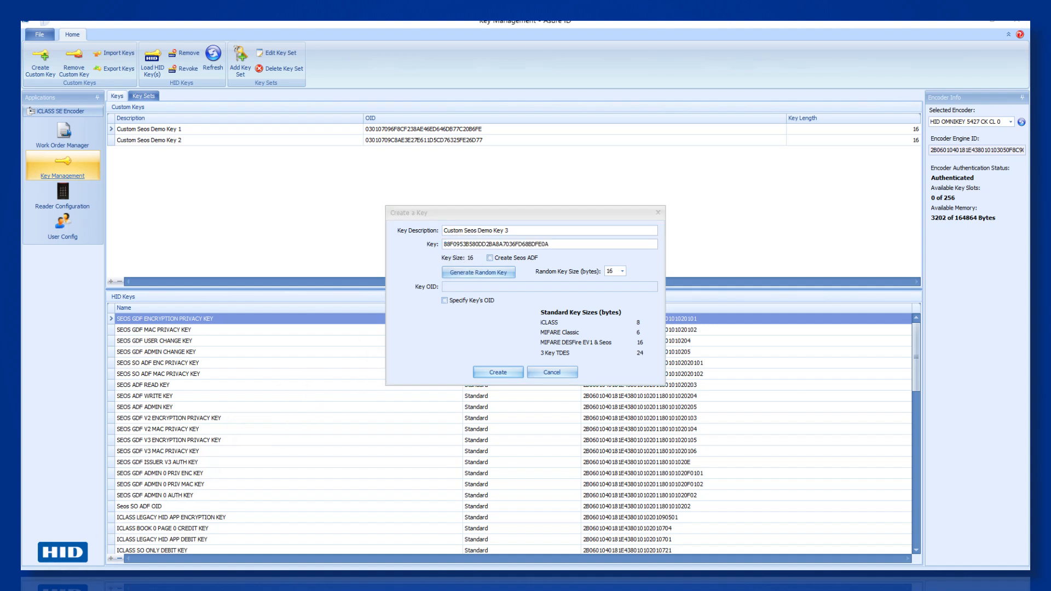
left_click(507, 371)
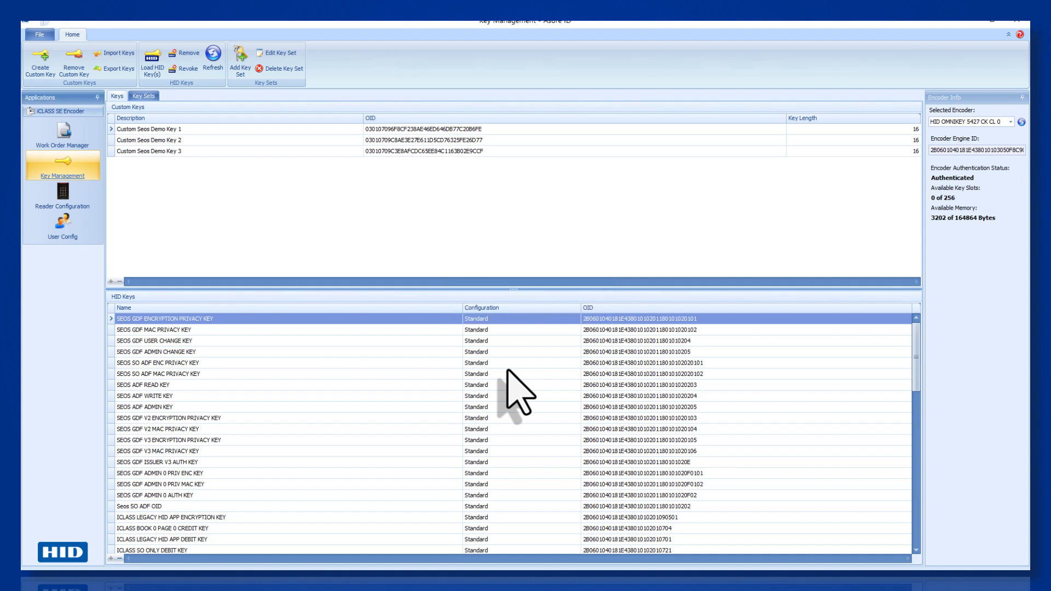
- Create custom key 'Custom Seos Demo Key 4' with a randomly generated 16-byte value
left_click(47, 70)
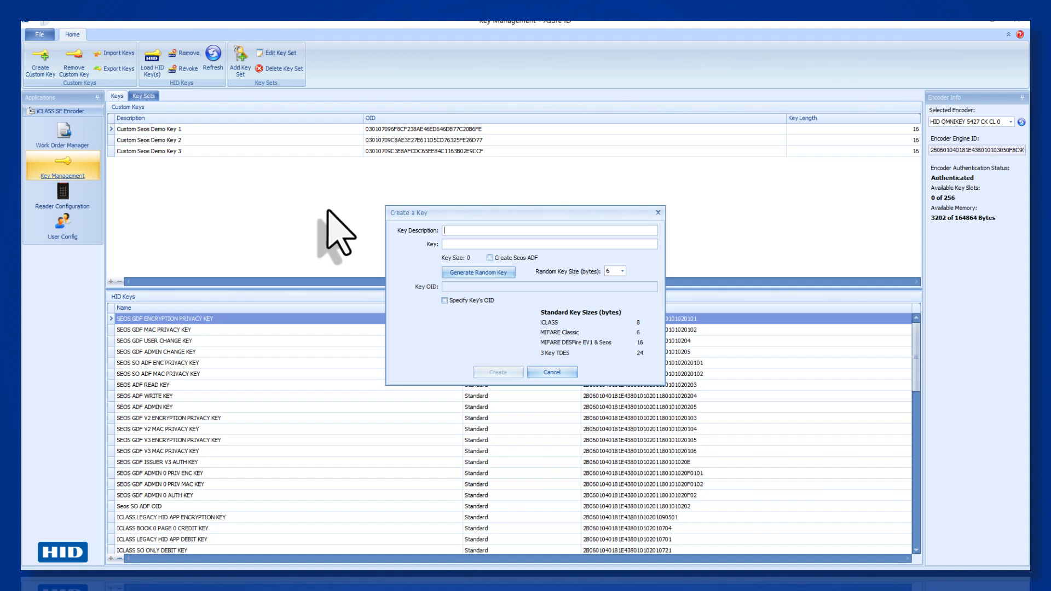
type("Custom Seos Demo Key 4")
left_click(622, 270)
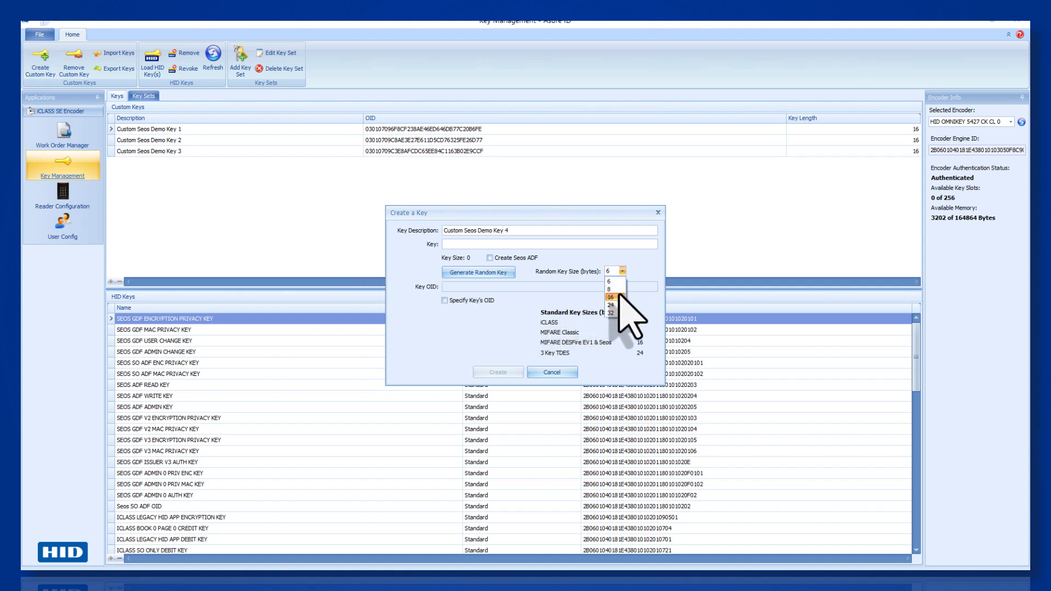
left_click(611, 298)
left_click(505, 271)
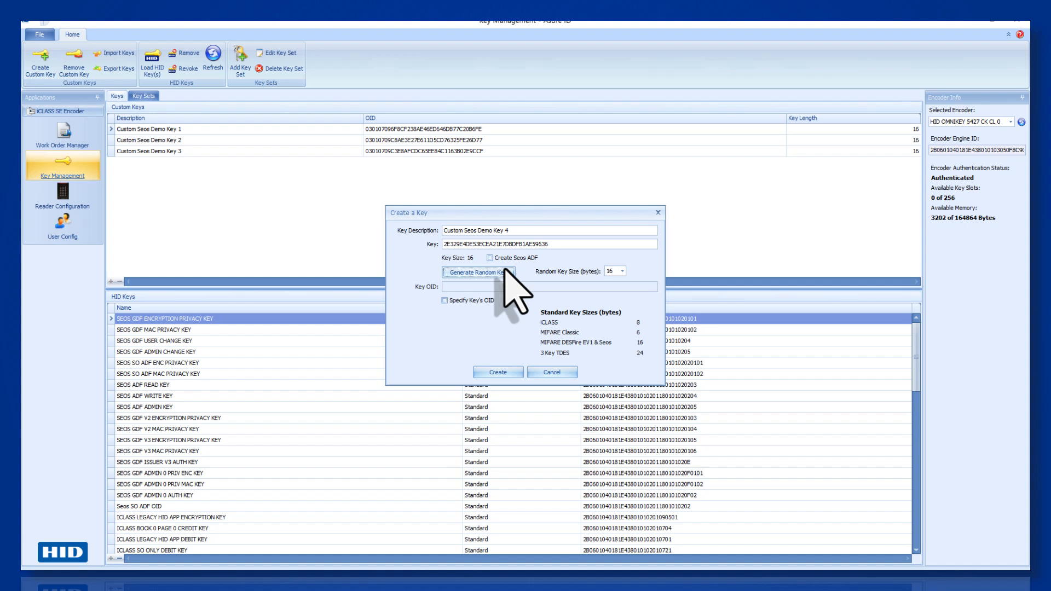
double_click(469, 244)
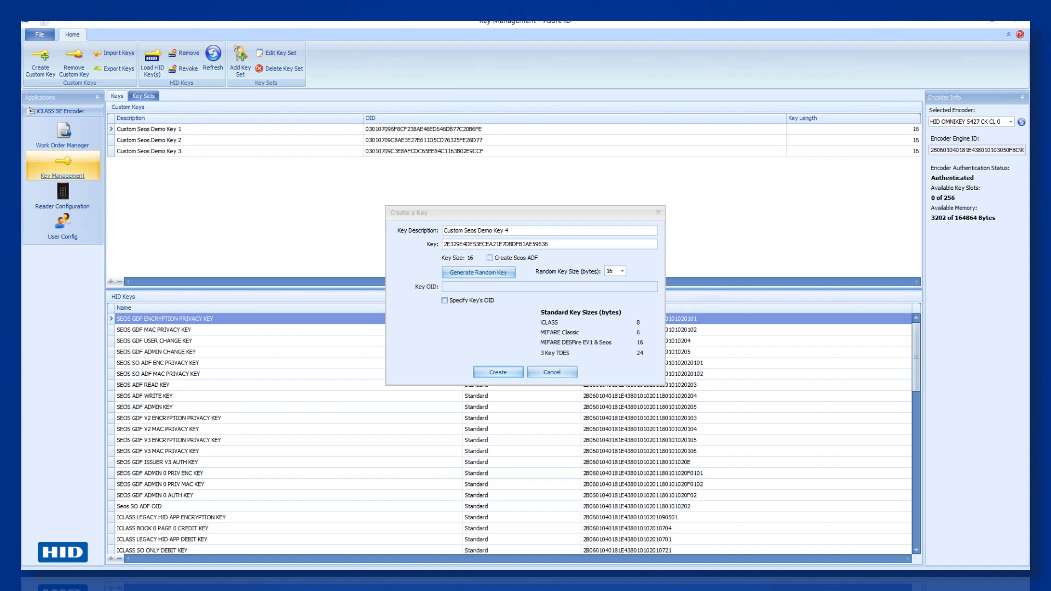
left_click(487, 371)
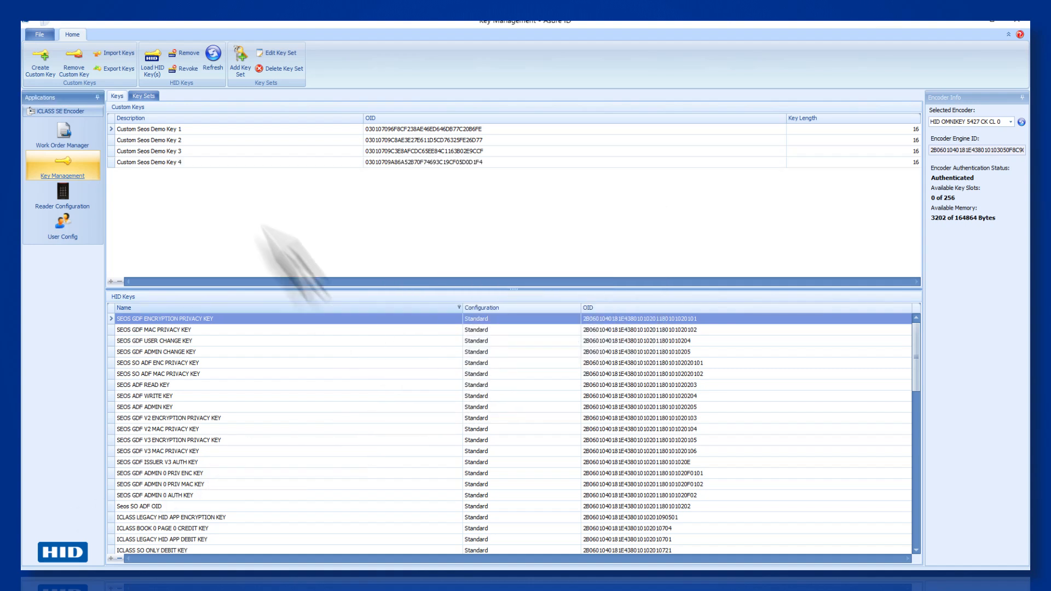
- Create custom key 'Custom Seos Demo Key 5' with a randomly generated 16-byte value
left_click(41, 64)
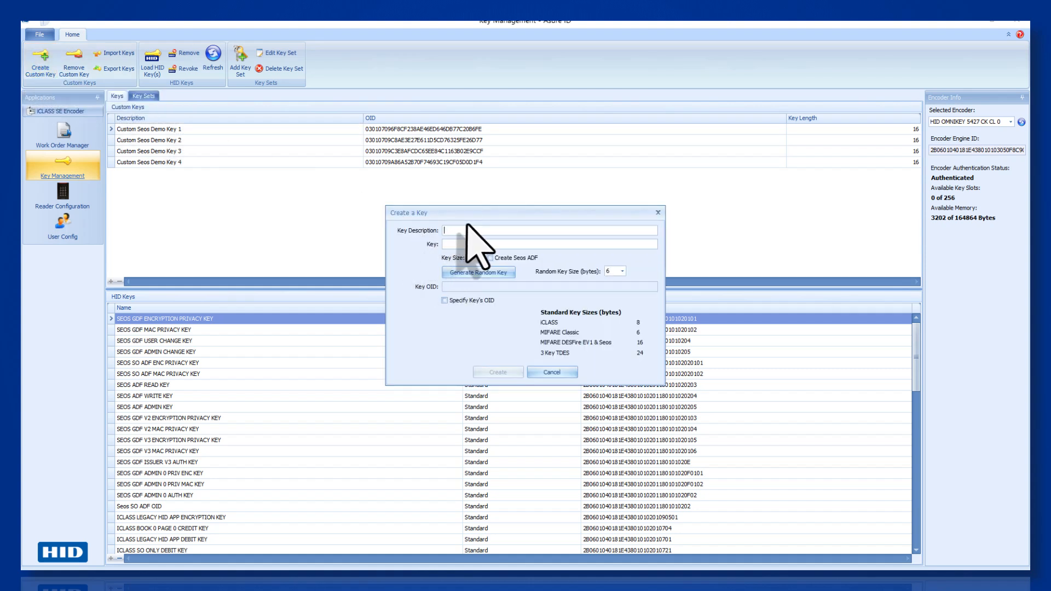
type("Custom Seos Demo Key 5")
left_click(622, 271)
left_click(622, 297)
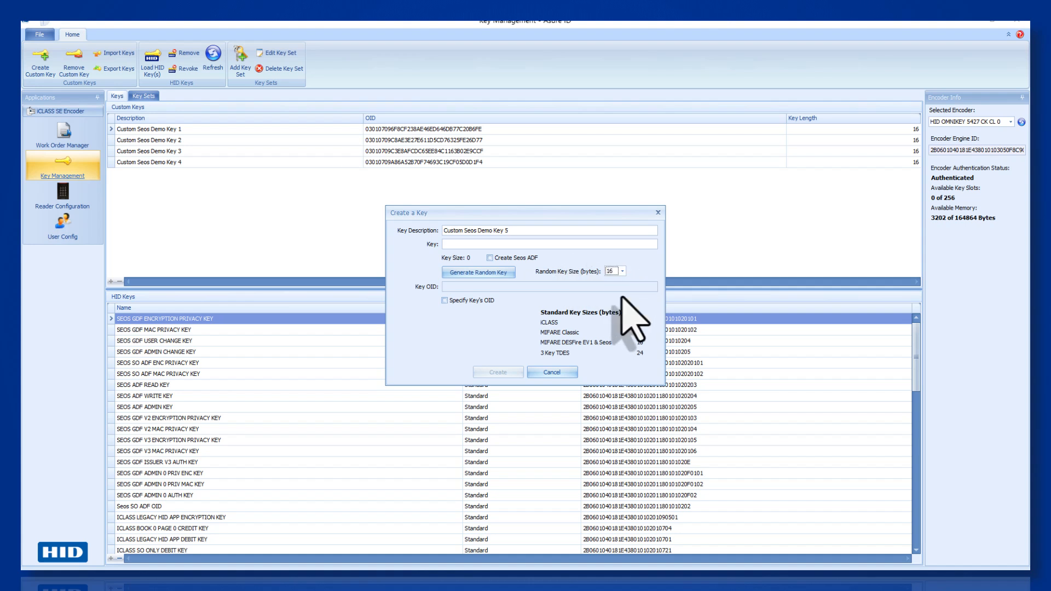
left_click(504, 273)
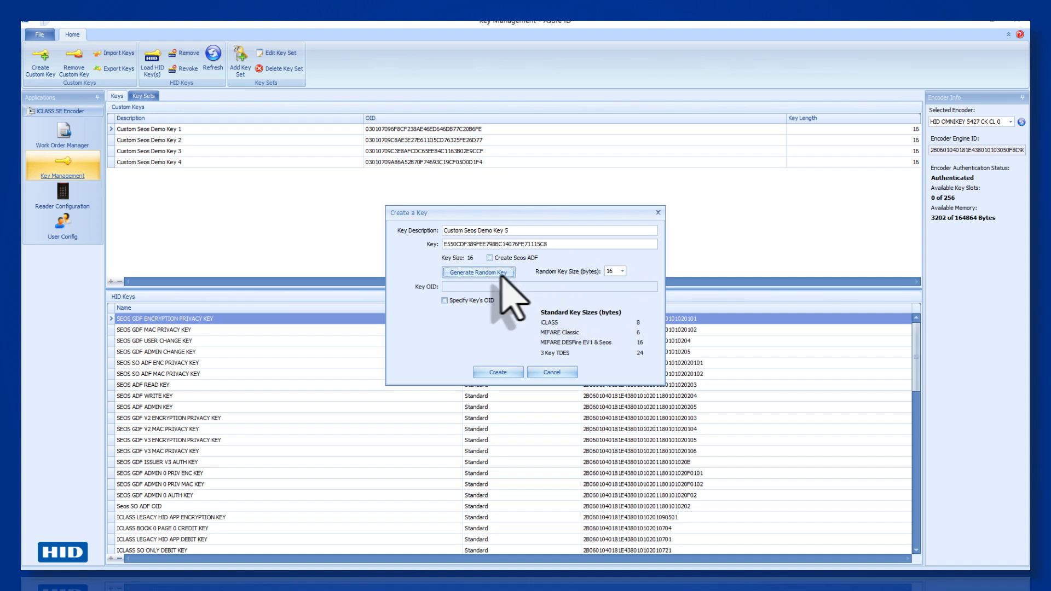
double_click(461, 244)
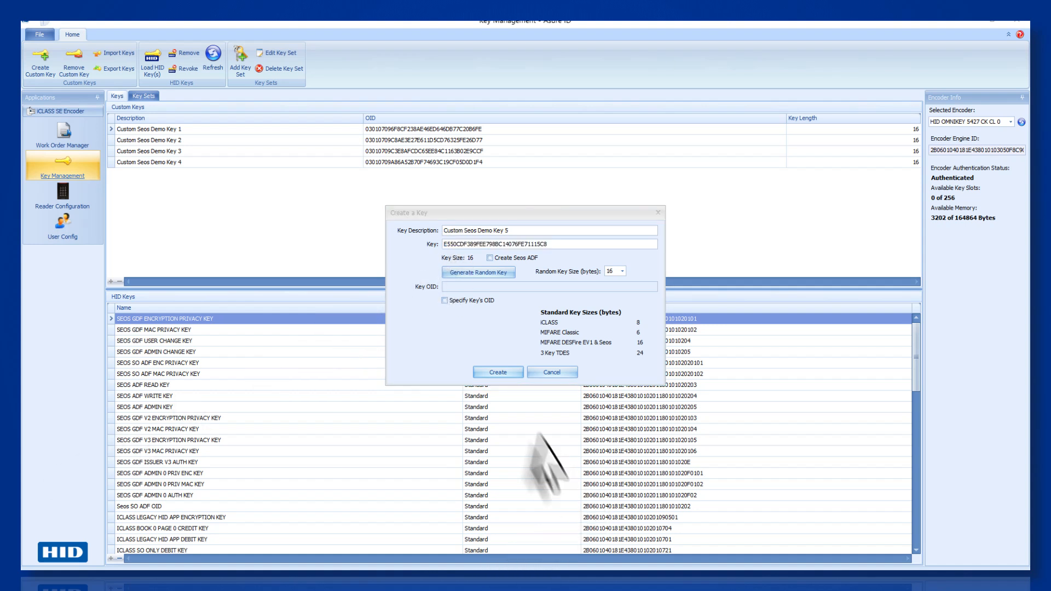
left_click(501, 372)
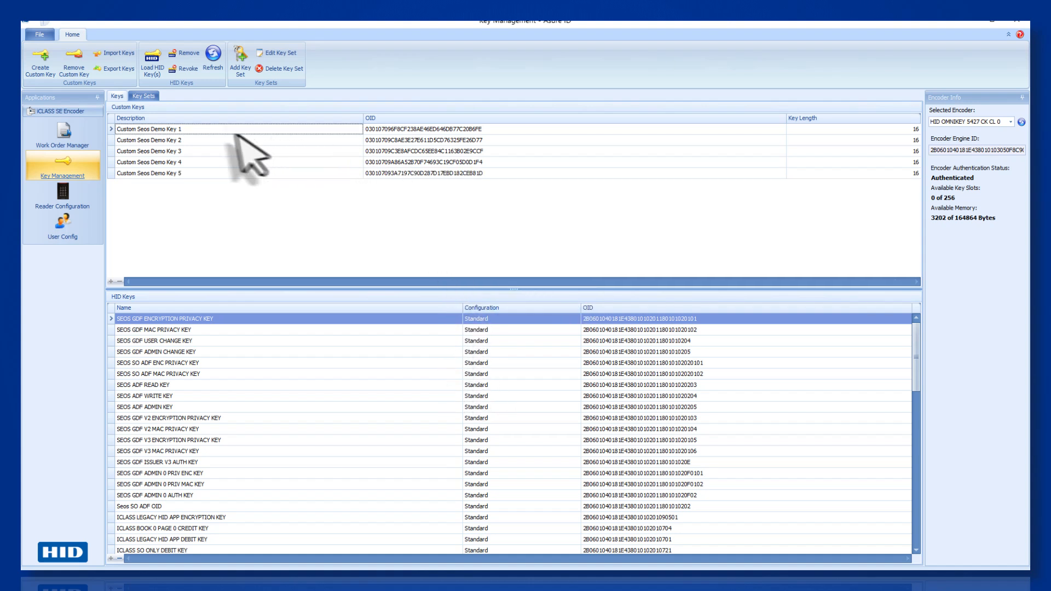
- Create custom key 'Custom Seos Demo Key 6' with a randomly generated 16-byte value
left_click(40, 60)
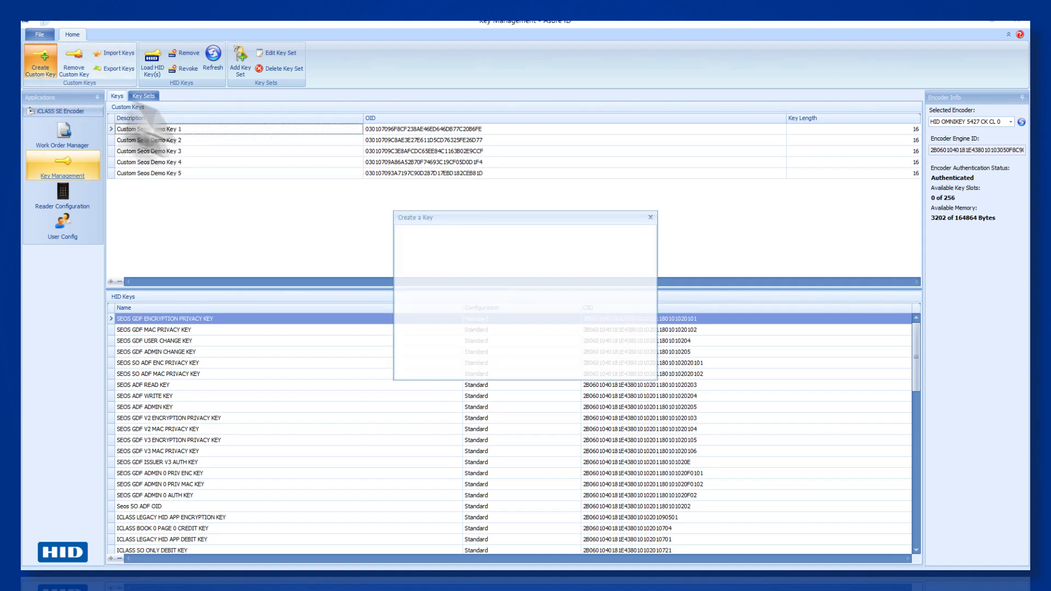
type("C")
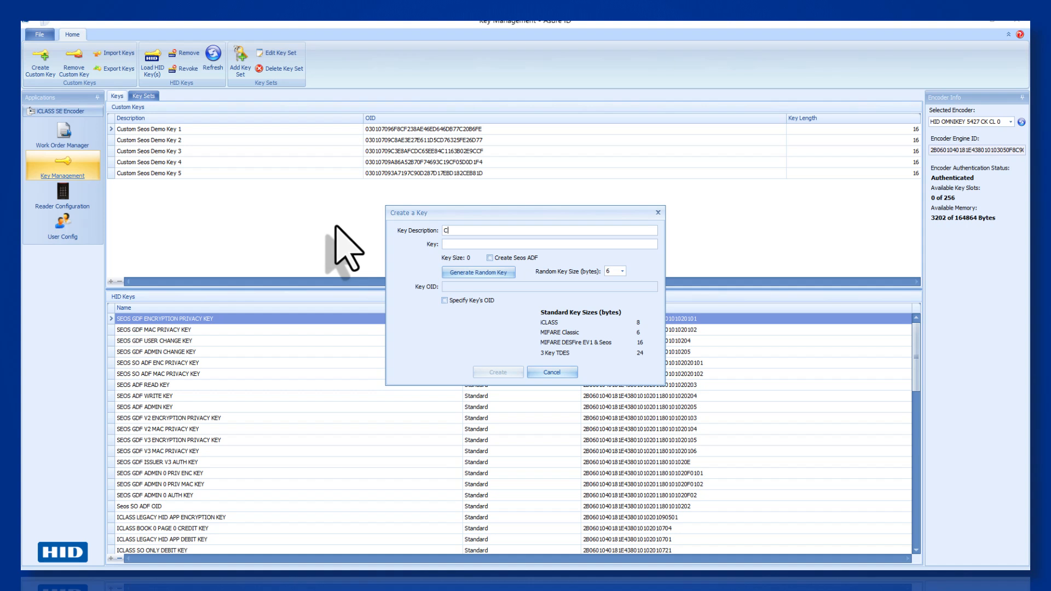
type("ustom Seos Demo Key 6")
left_click(623, 271)
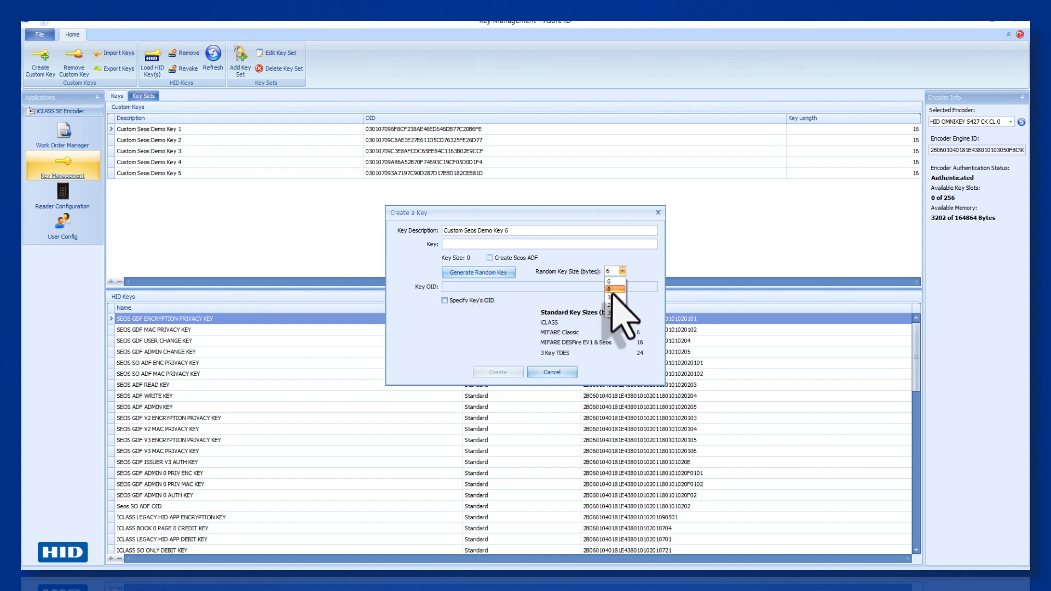
left_click(613, 297)
left_click(492, 272)
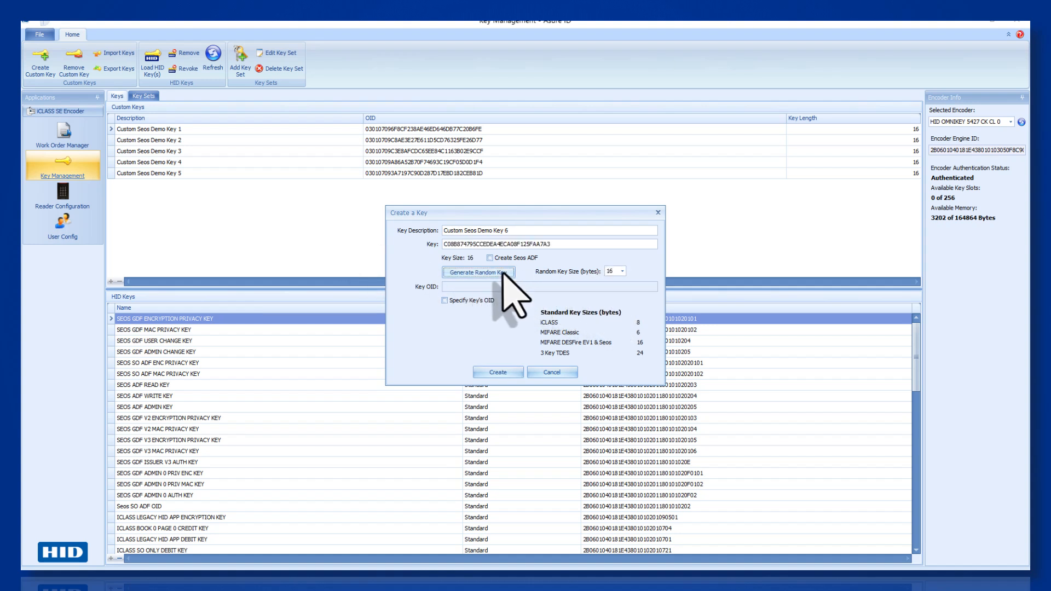
double_click(444, 243)
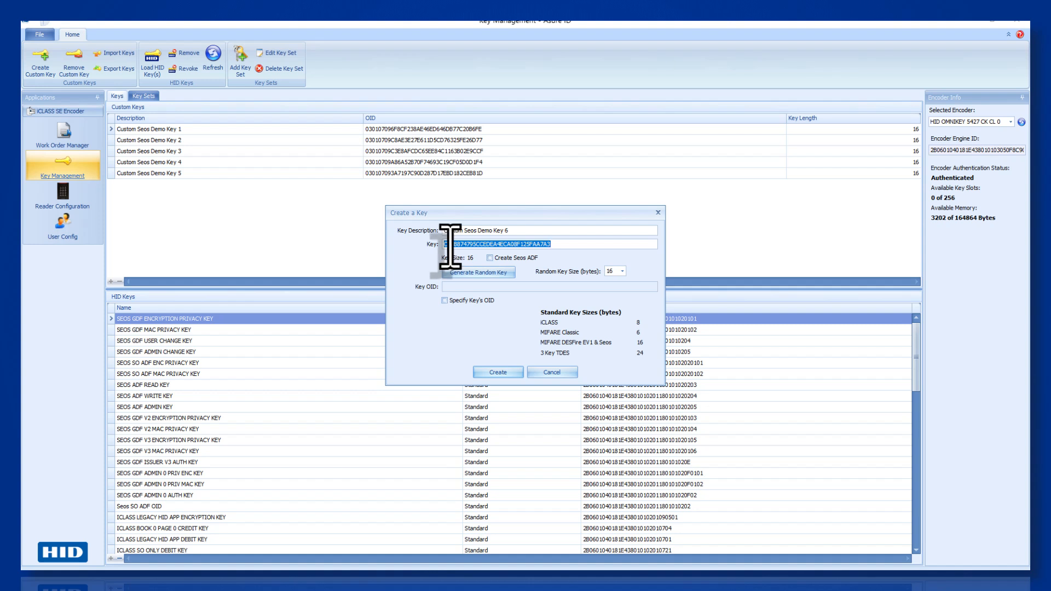
left_click(108, 568)
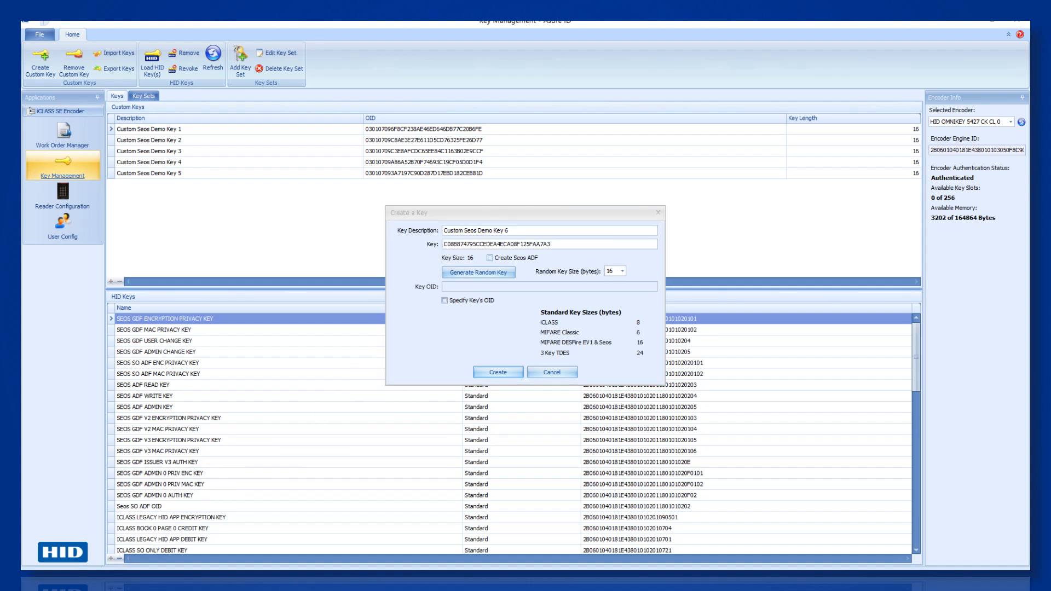
left_click(498, 372)
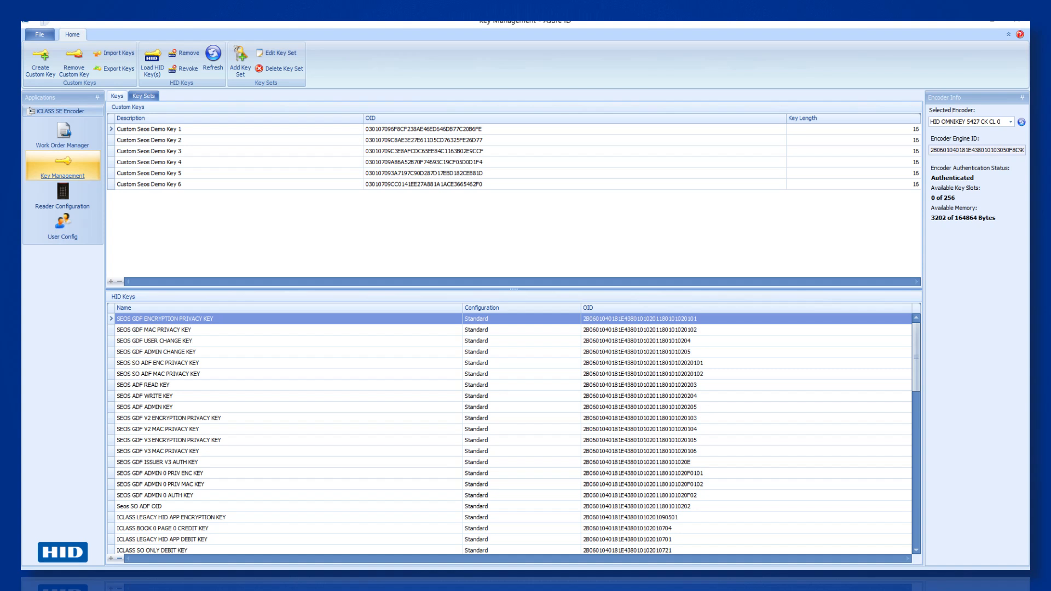
left_click(40, 65)
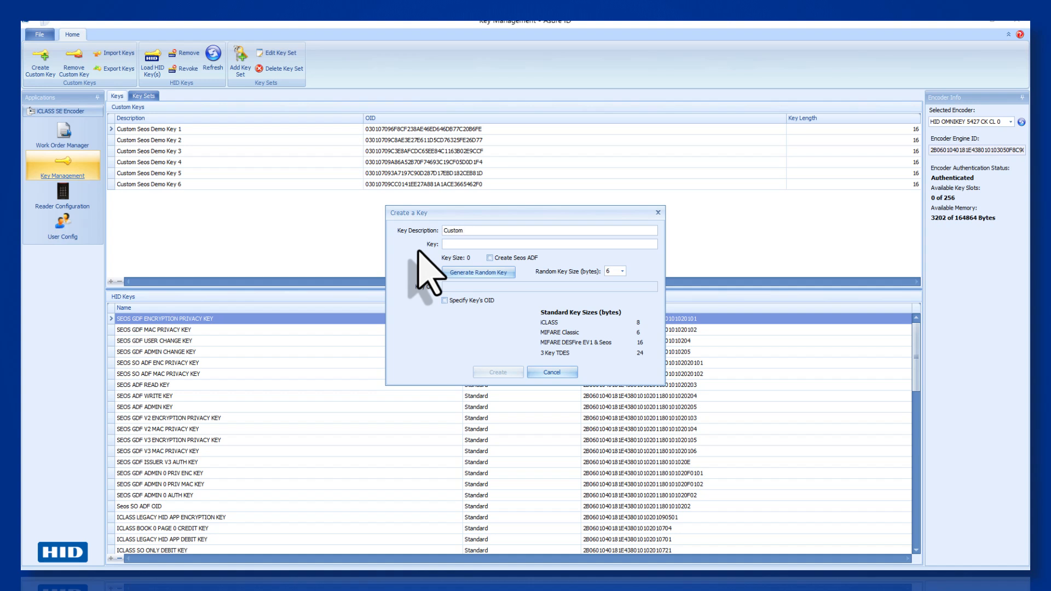
type("Custom Seos Demo ADF OID")
left_click(490, 258)
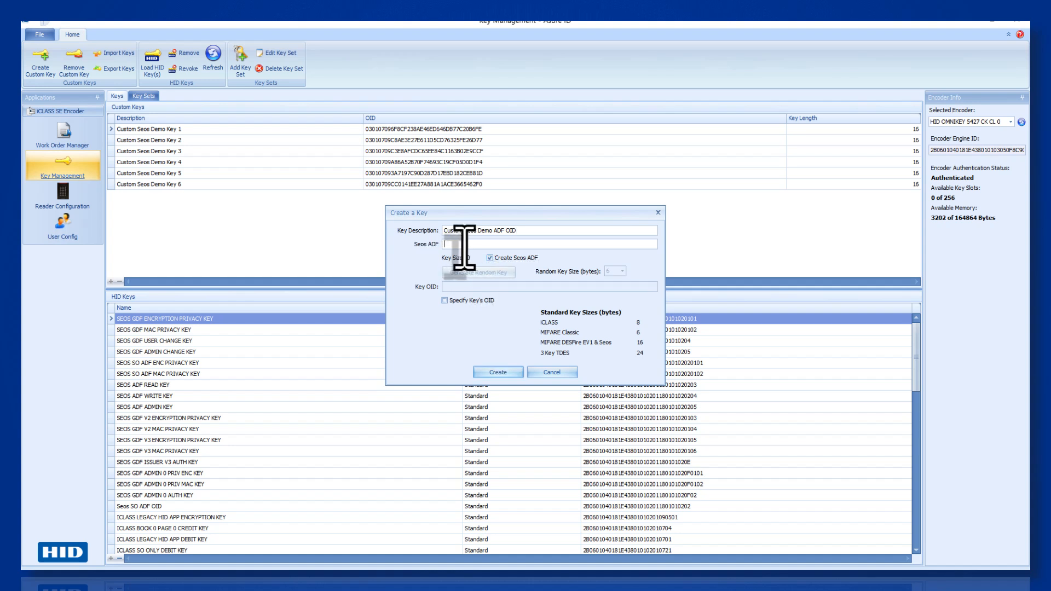
type("0102030405060")
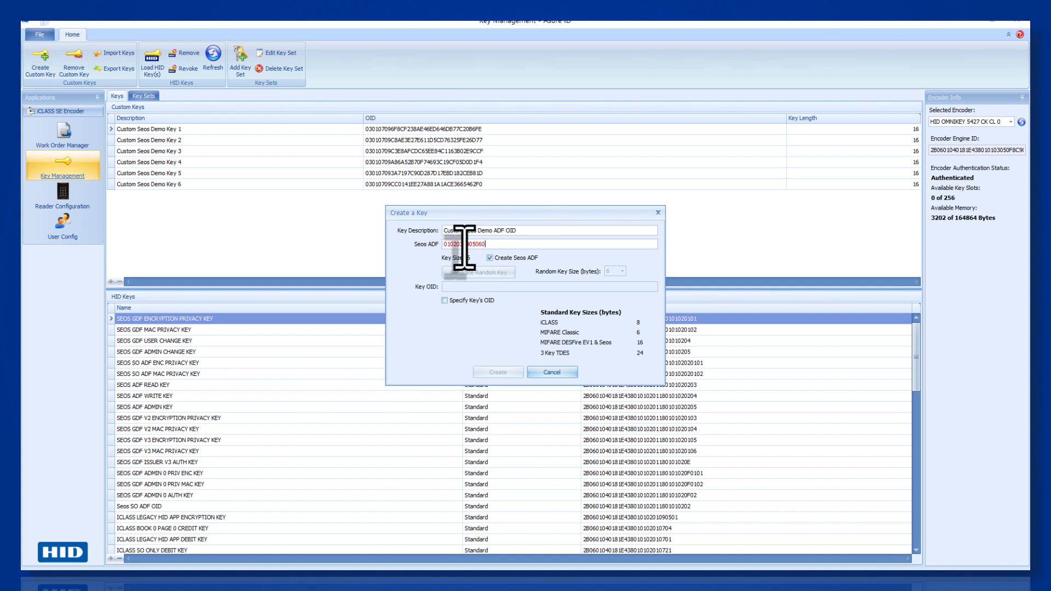
type("708")
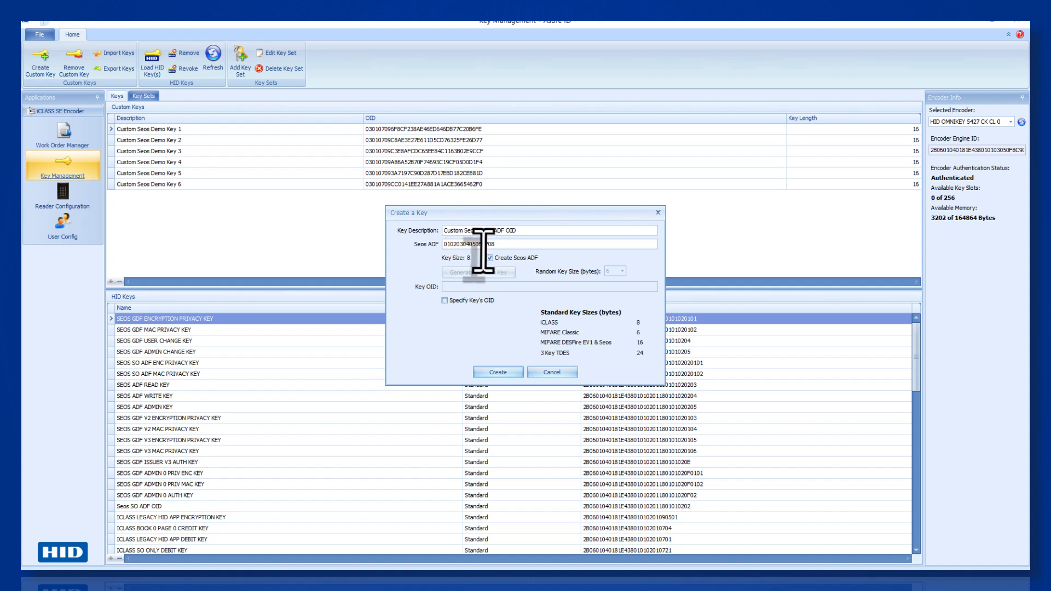
double_click(485, 245)
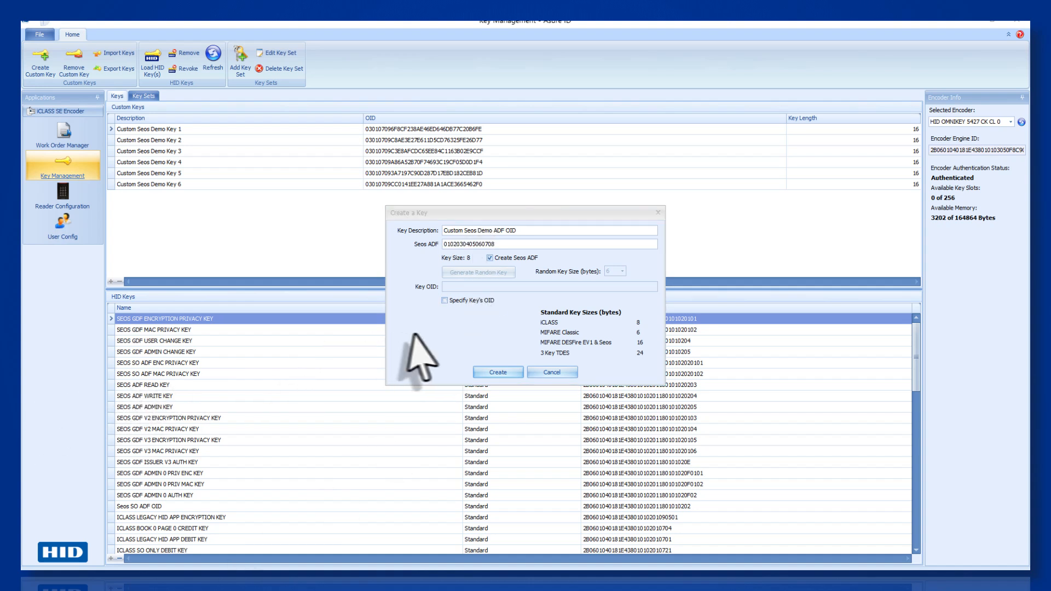
left_click(489, 371)
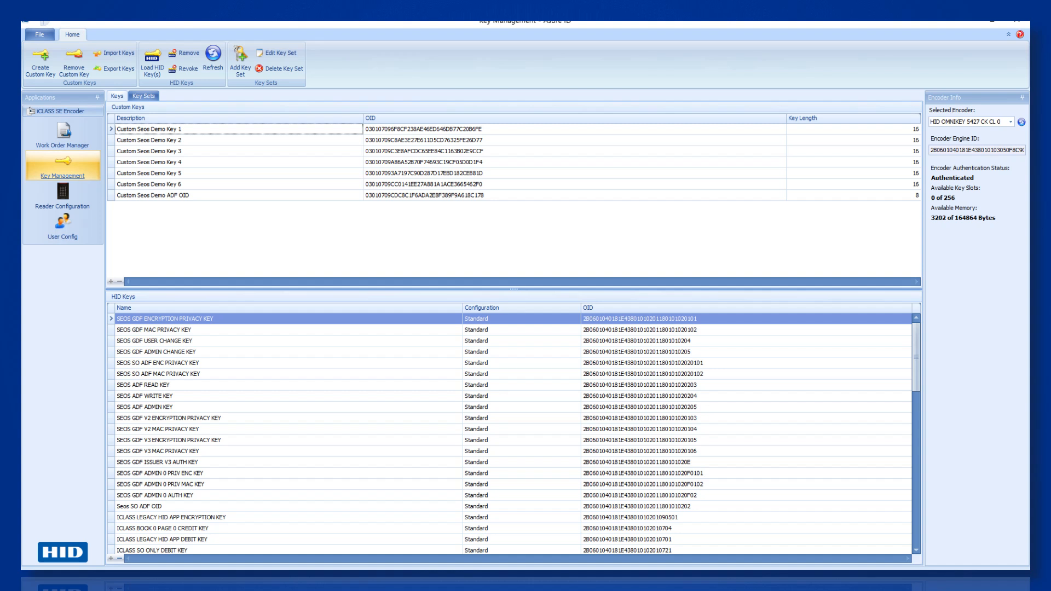
- Go to the Key Sets tab and begin adding a new key set
left_click(144, 96)
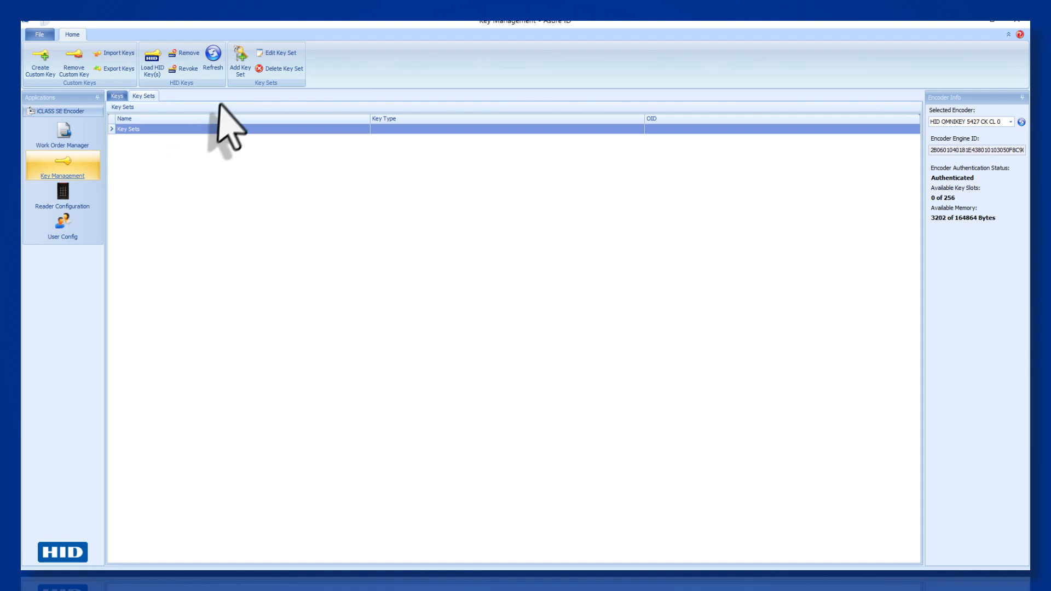
left_click(238, 65)
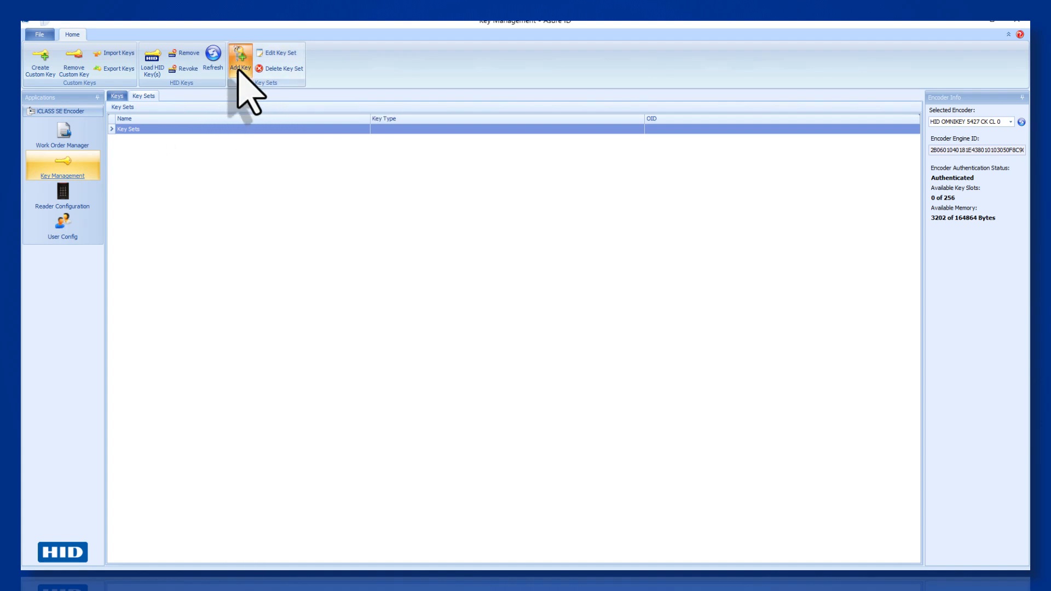
- Make the new key set a Seos type named 'Custom Seos Demo Key Set'
left_click(470, 221)
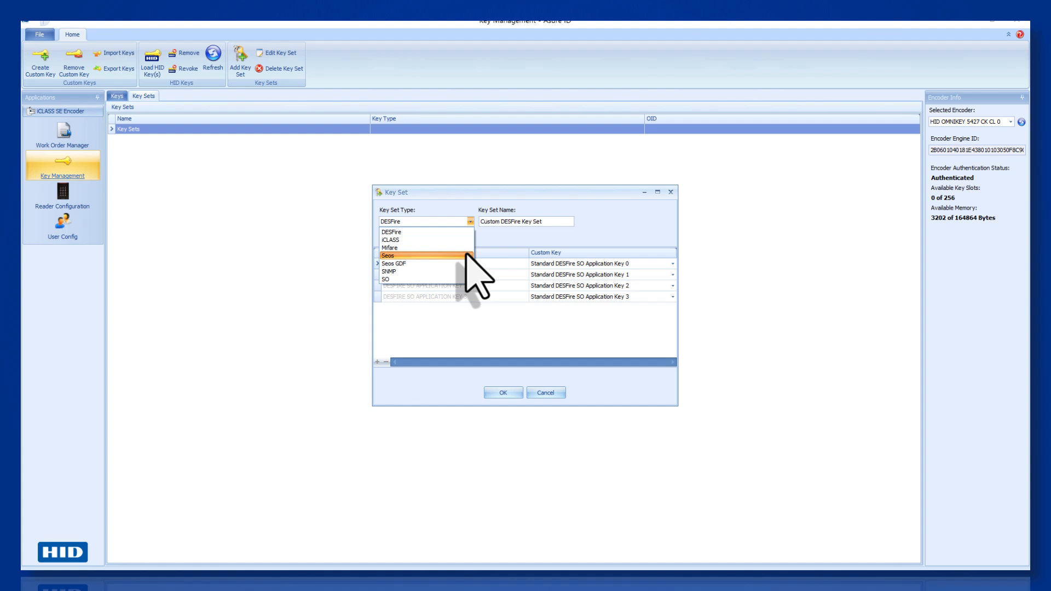
left_click(466, 256)
double_click(498, 221)
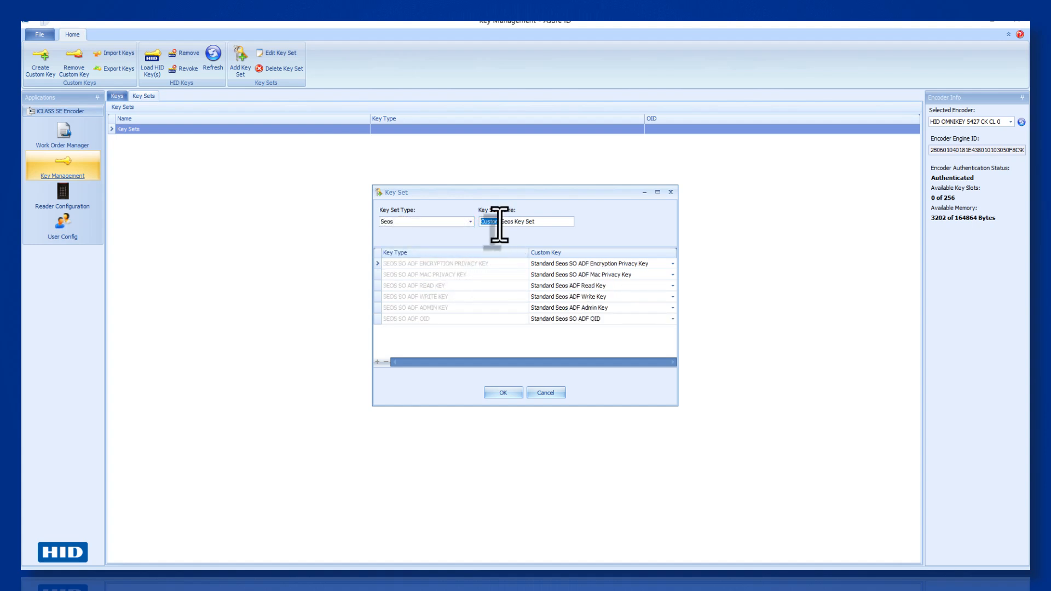
left_click(560, 223)
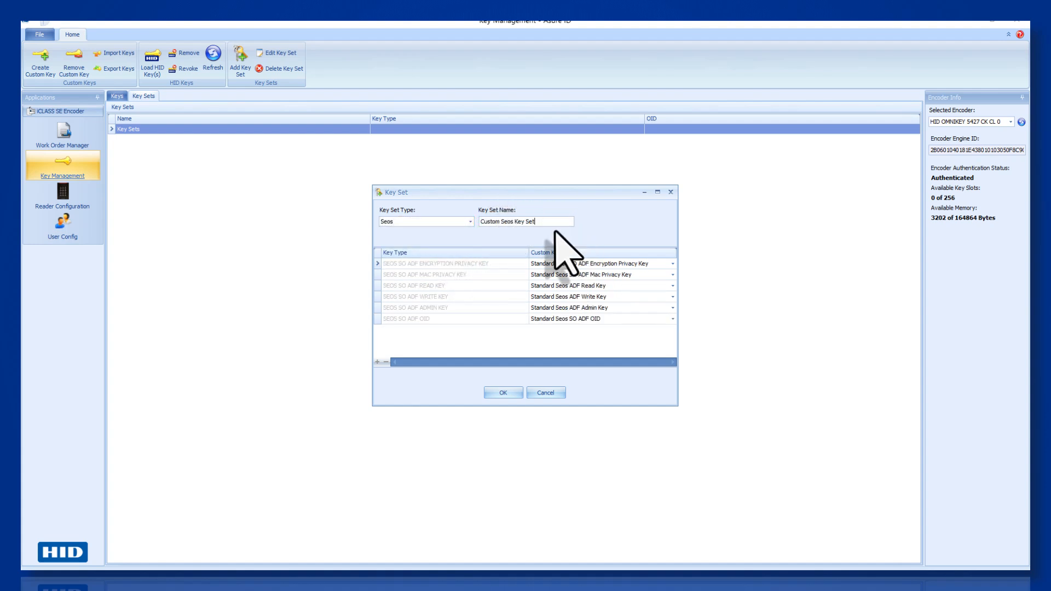
key("BackSpace")
key("BackSpace")
key("BackSpace")
key("BackSpace")
key("BackSpace")
key("BackSpace")
- Assign Custom Seos Demo Keys 1, 2 and 3 to encryption privacy, MAC privacy and read
left_click(672, 263)
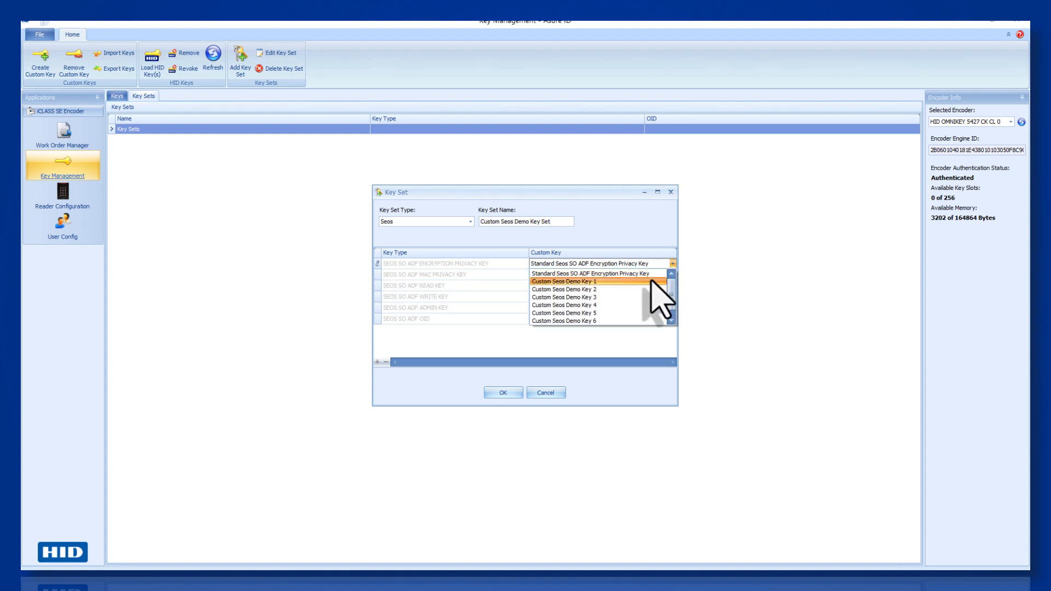
left_click(651, 281)
left_click(672, 274)
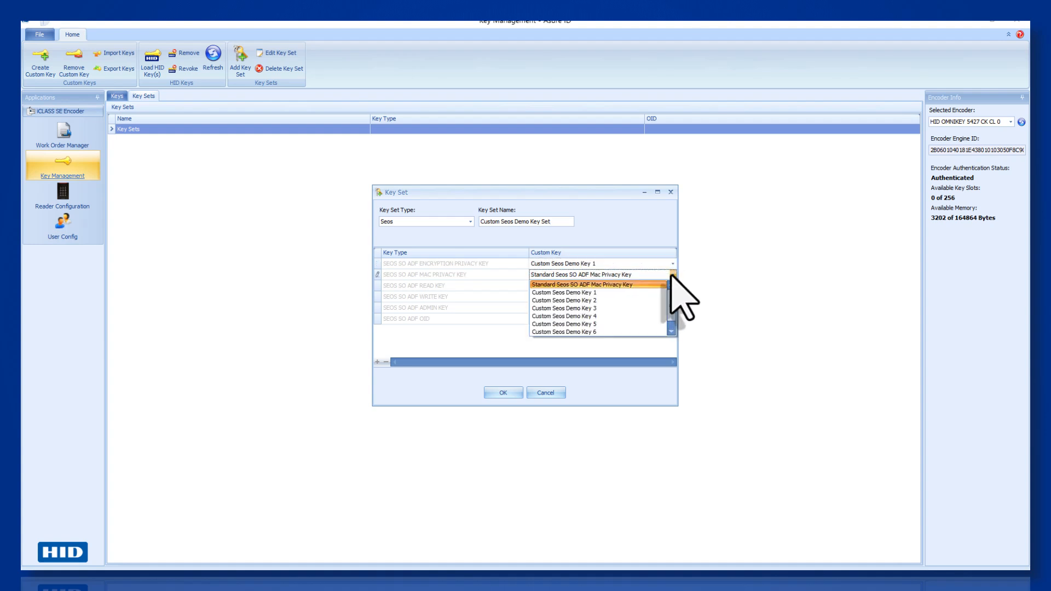
left_click(657, 300)
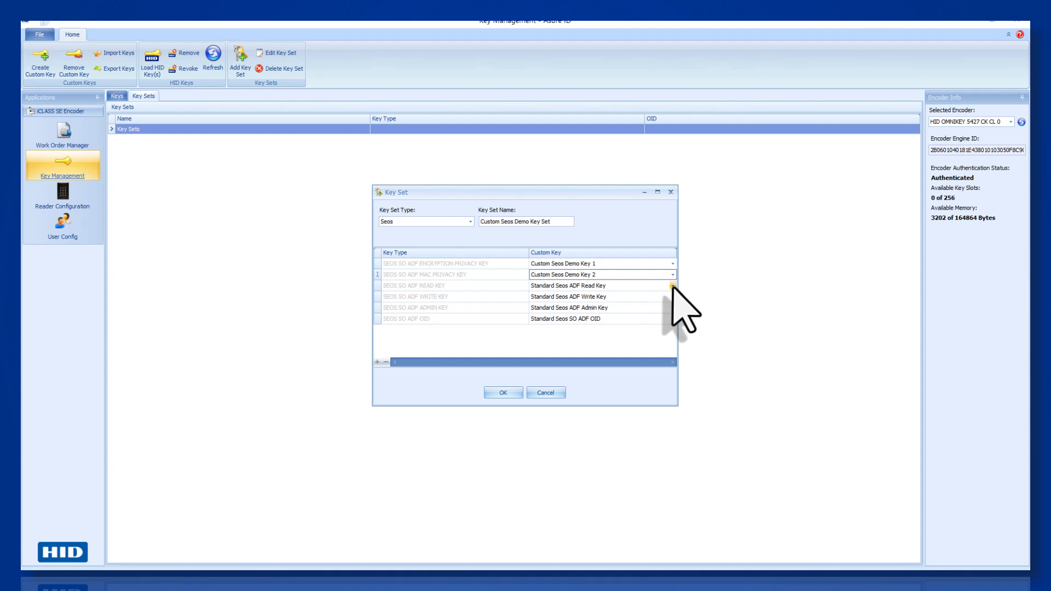
left_click(672, 285)
left_click(651, 316)
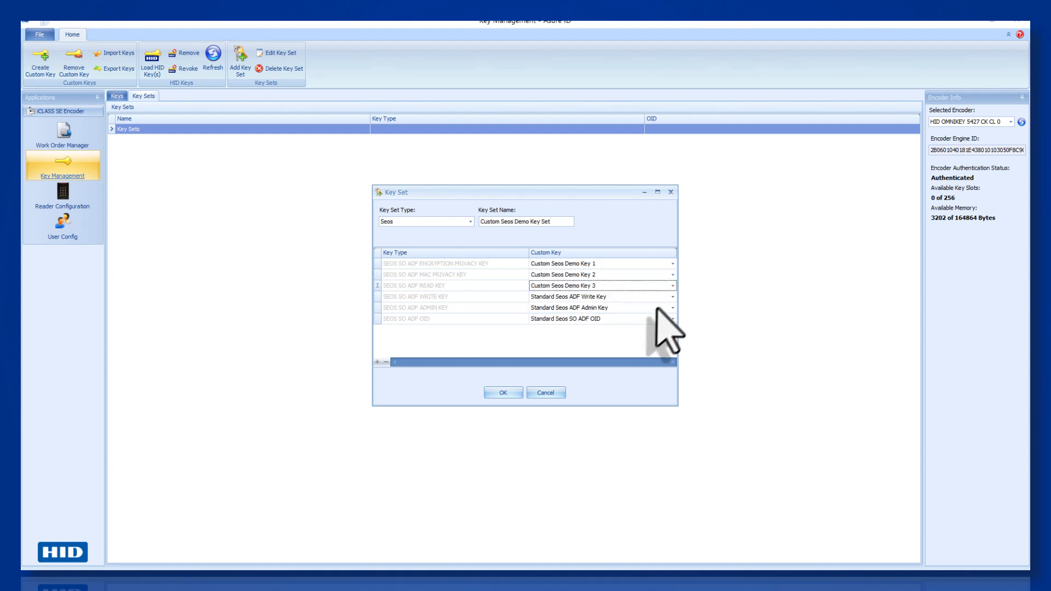
- Assign Key 4 as write, Key 5 as admin, the ADF OID key as OID, and save
left_click(672, 296)
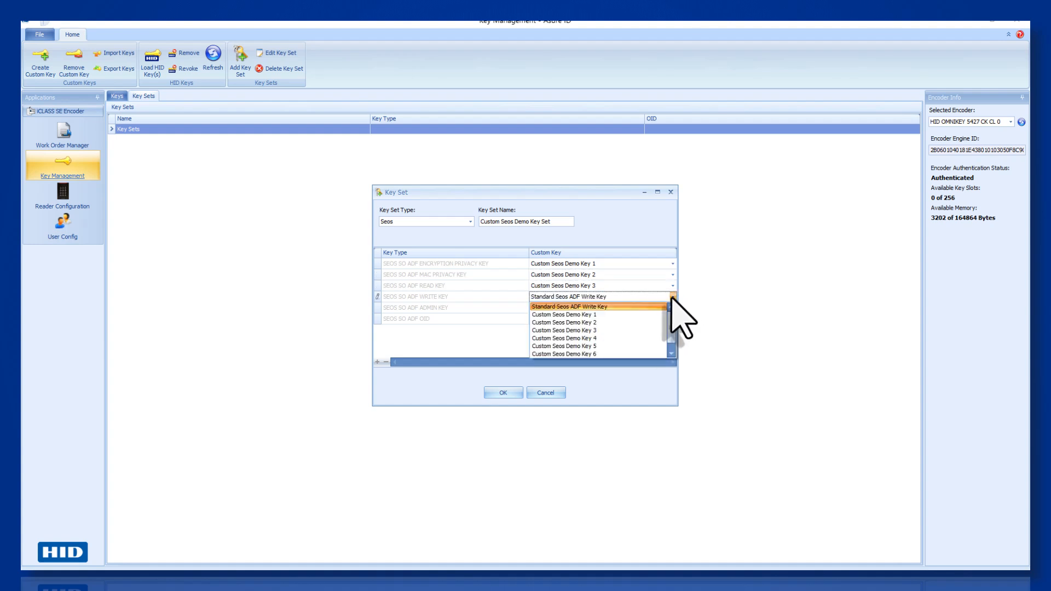
left_click(646, 338)
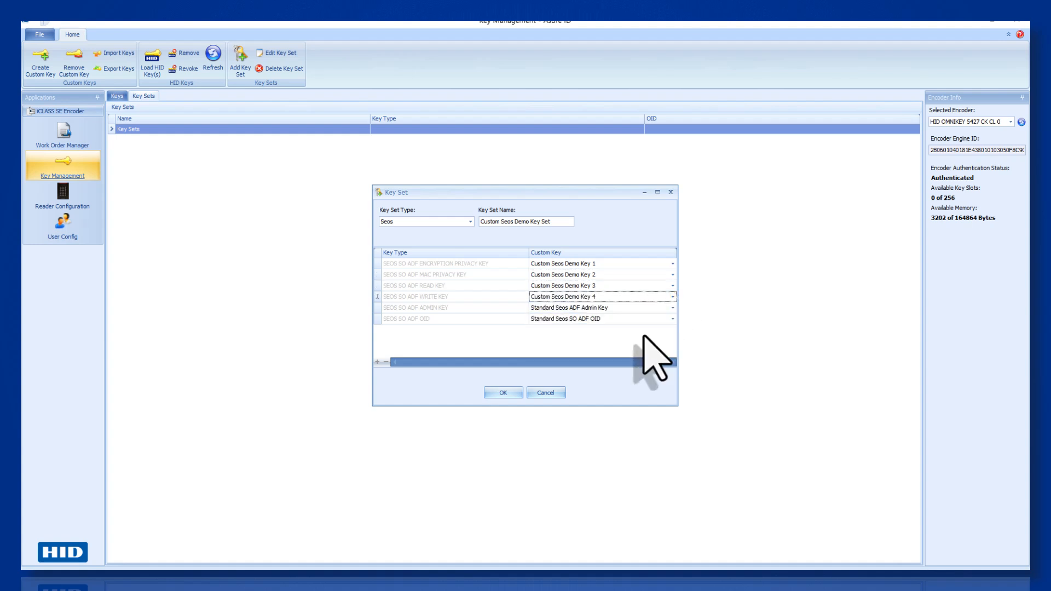
left_click(672, 308)
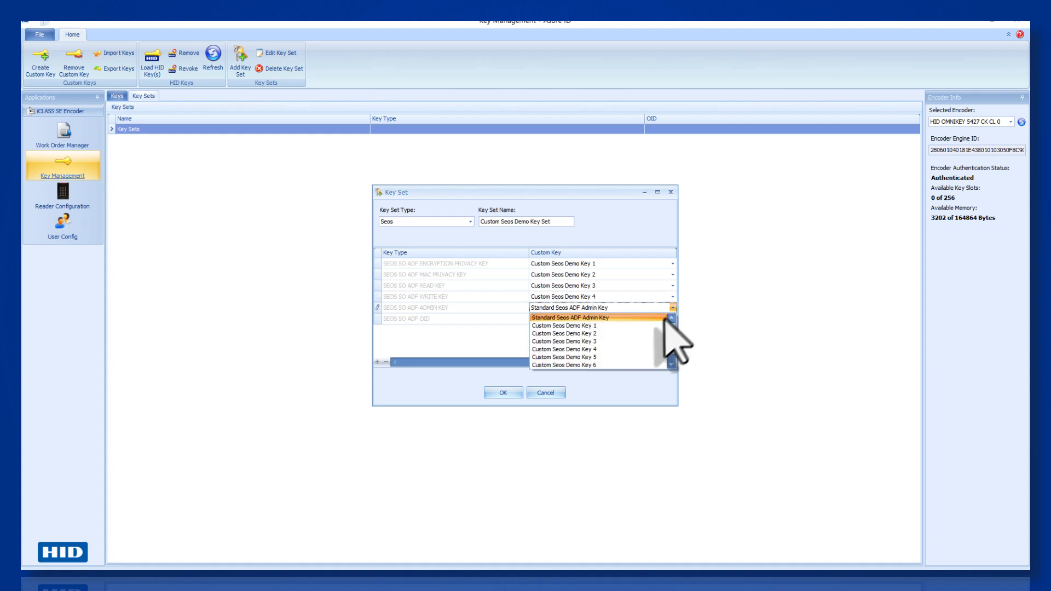
left_click(647, 357)
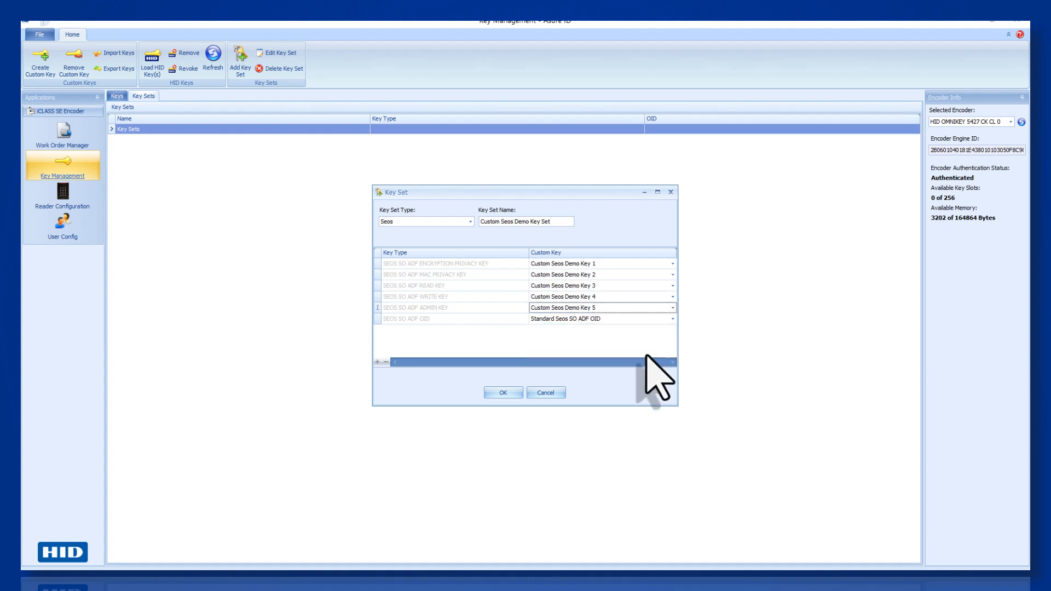
left_click(672, 318)
scroll(640, 342, "down", 2)
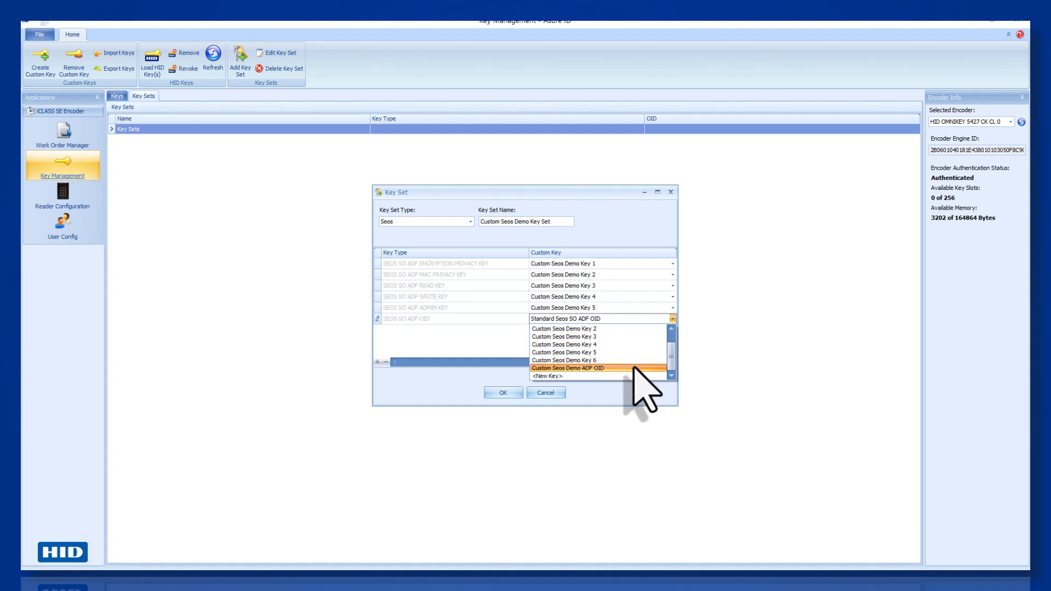
left_click(634, 369)
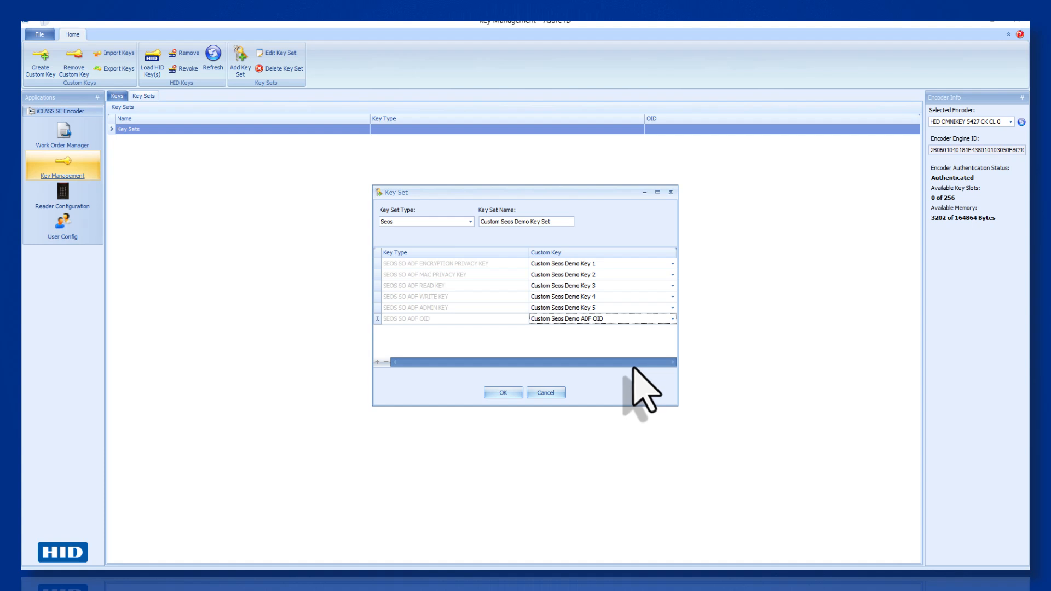
left_click(496, 391)
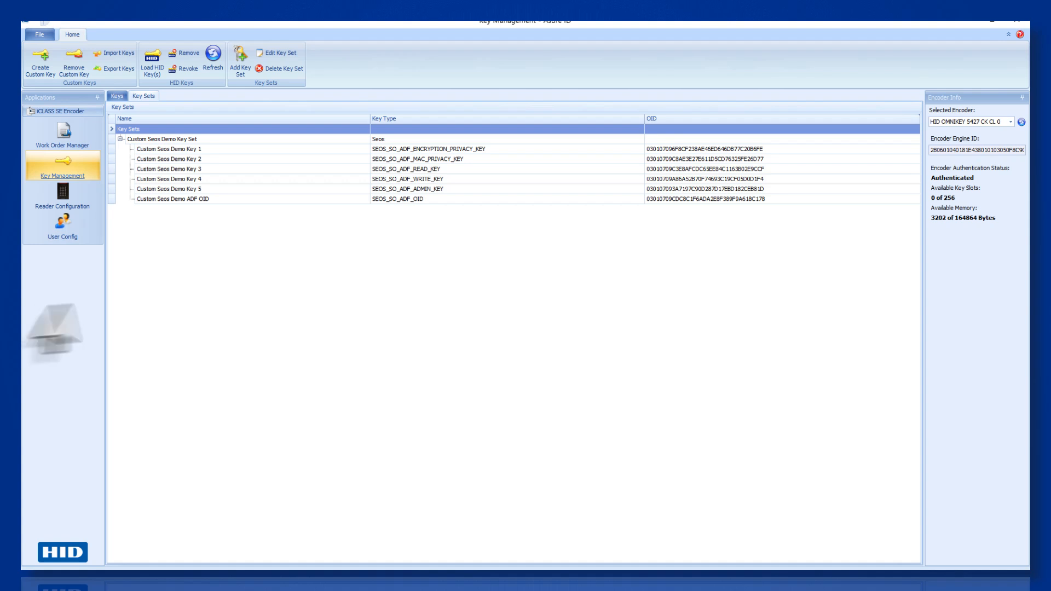
- Add an SO key set named 'Custom Seos Demo SO' with Custom Seos Demo Key 6 as its custom key
left_click(241, 60)
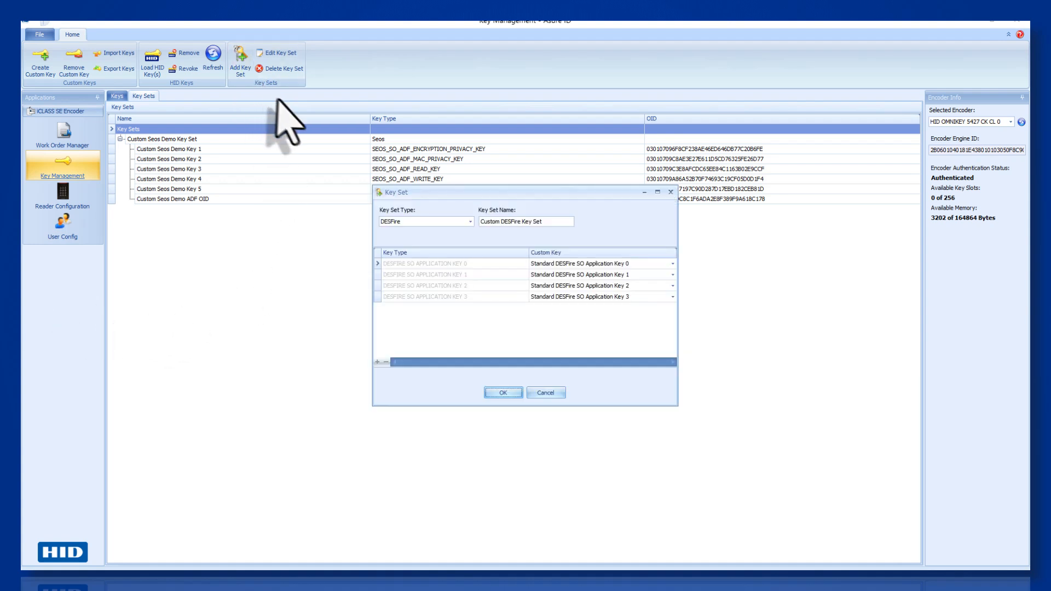
left_click(470, 221)
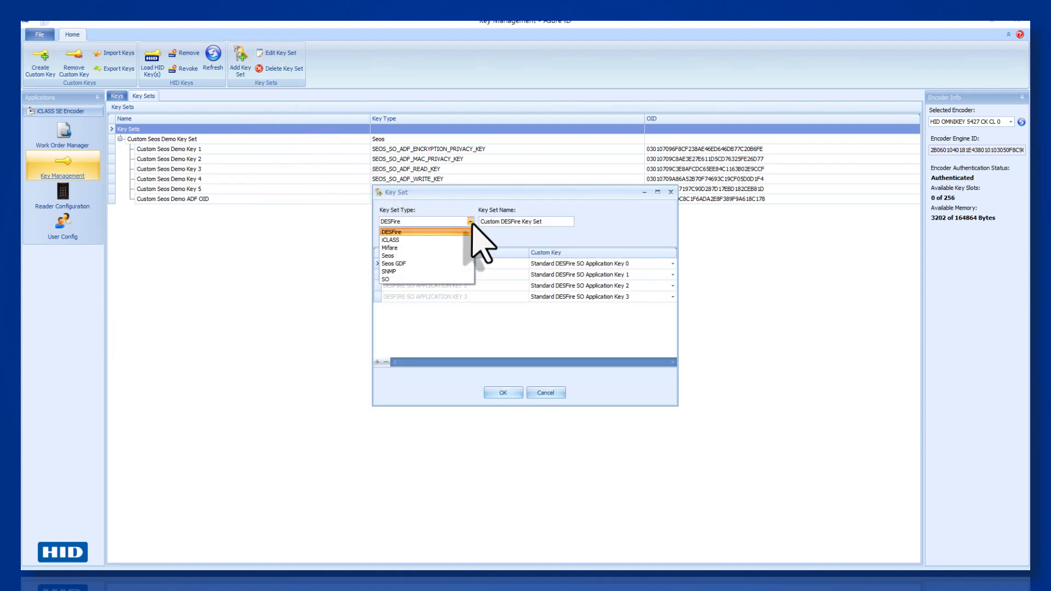
left_click(466, 279)
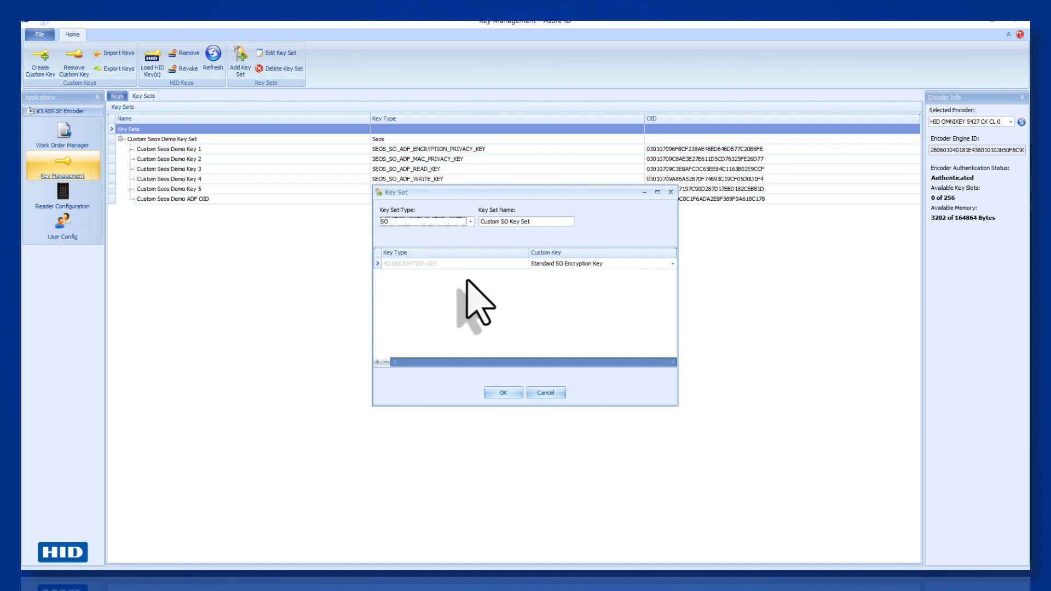
double_click(528, 222)
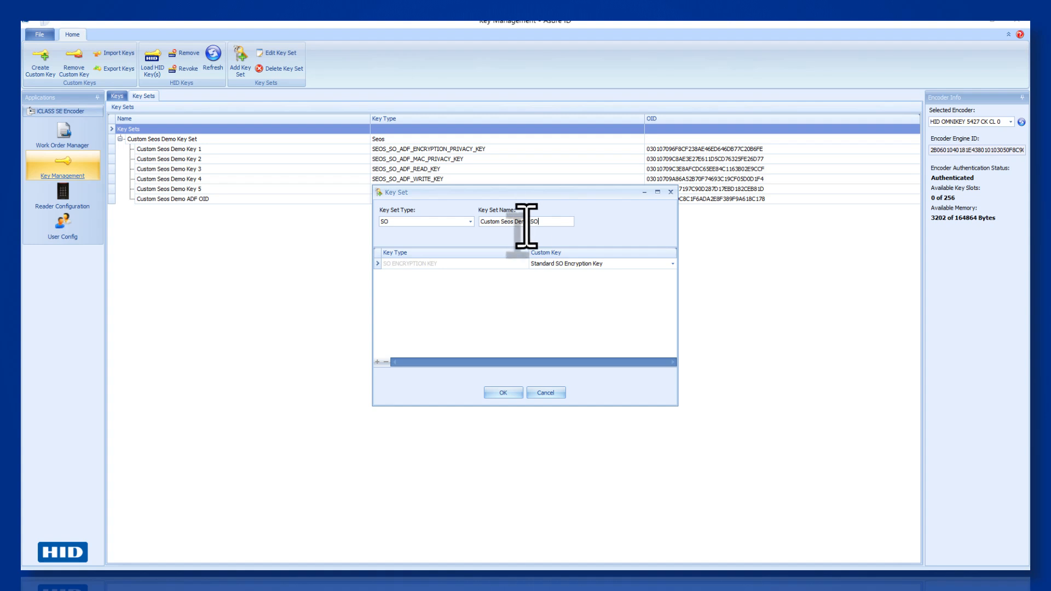
left_click(671, 263)
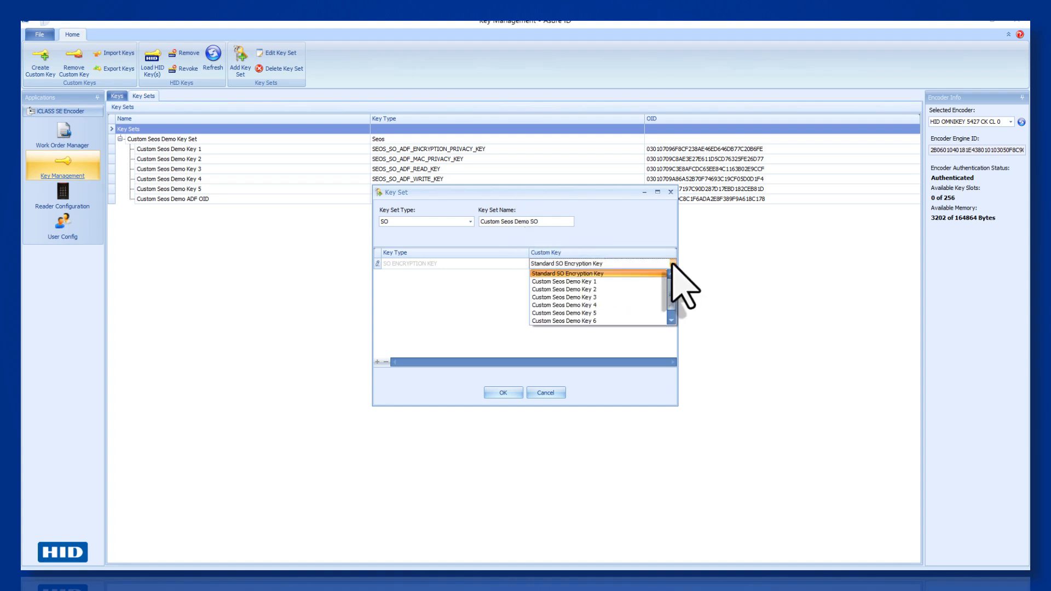
left_click(638, 321)
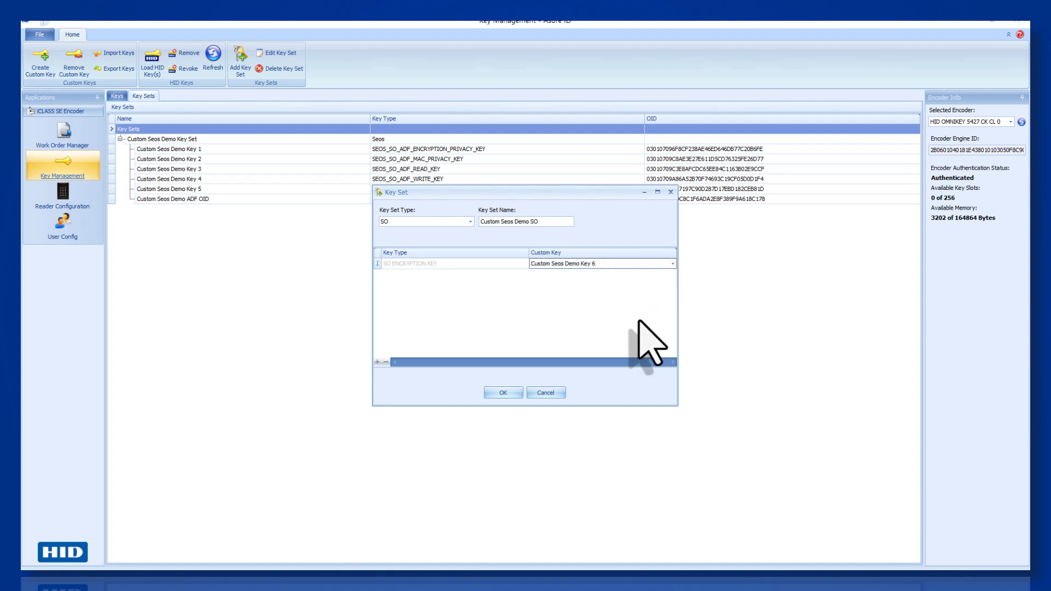
left_click(495, 393)
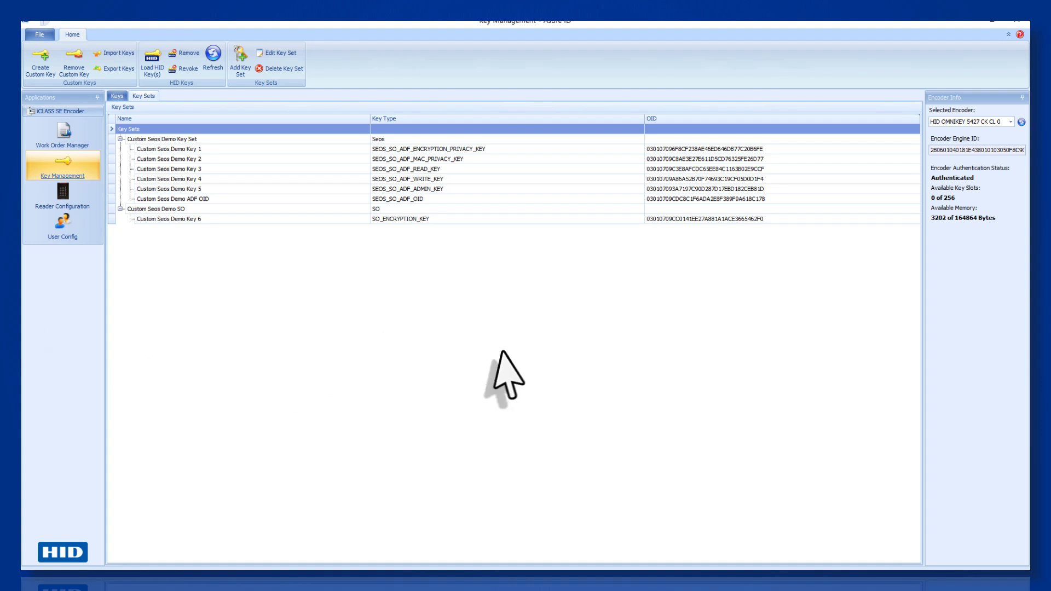
- In Work Order Manager, start a new work order using the Seos plugin
left_click(70, 141)
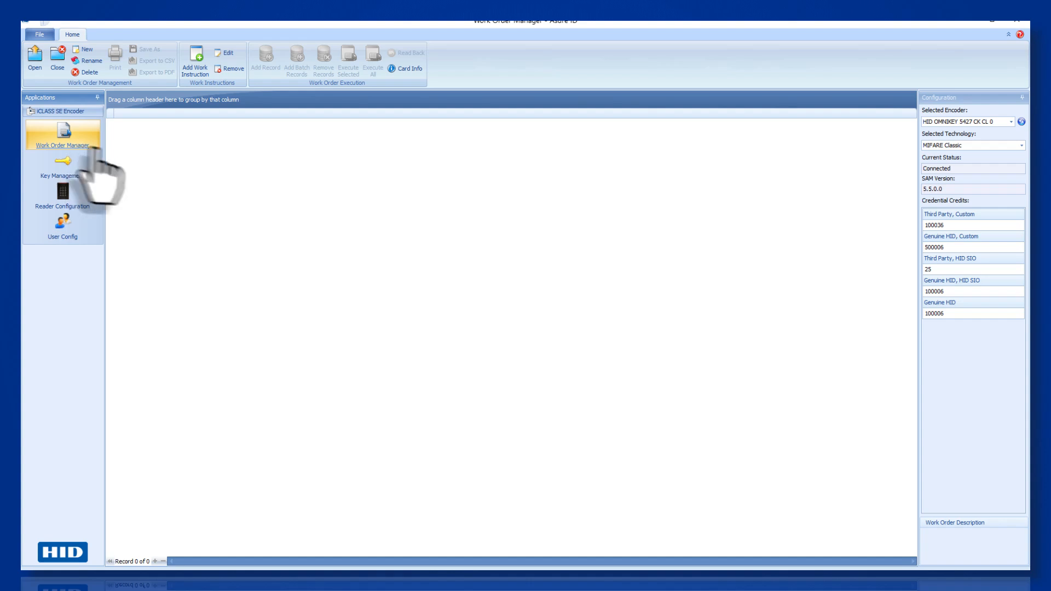
left_click(87, 50)
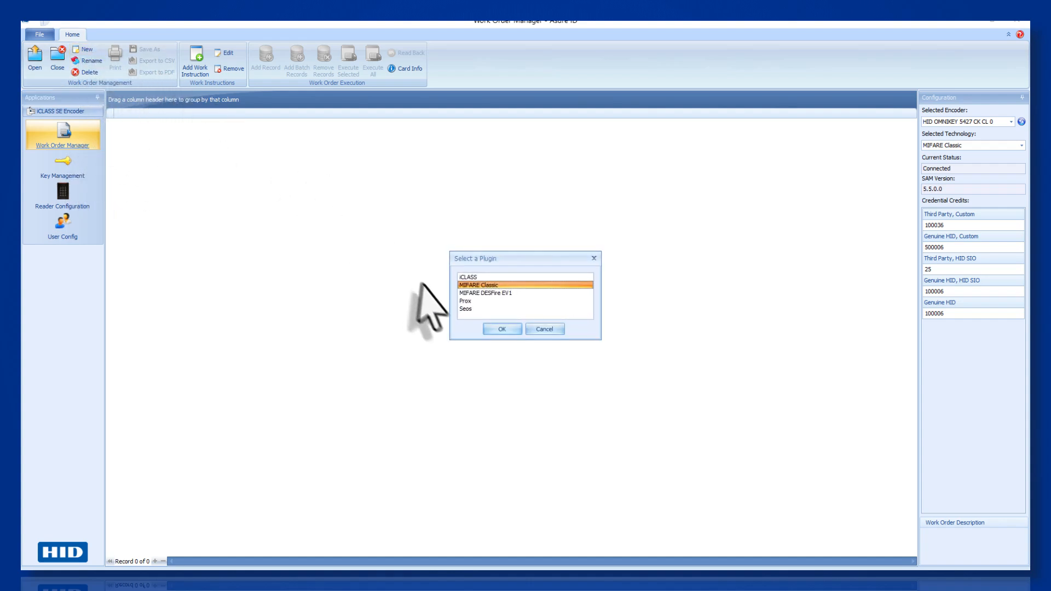
left_click(463, 309)
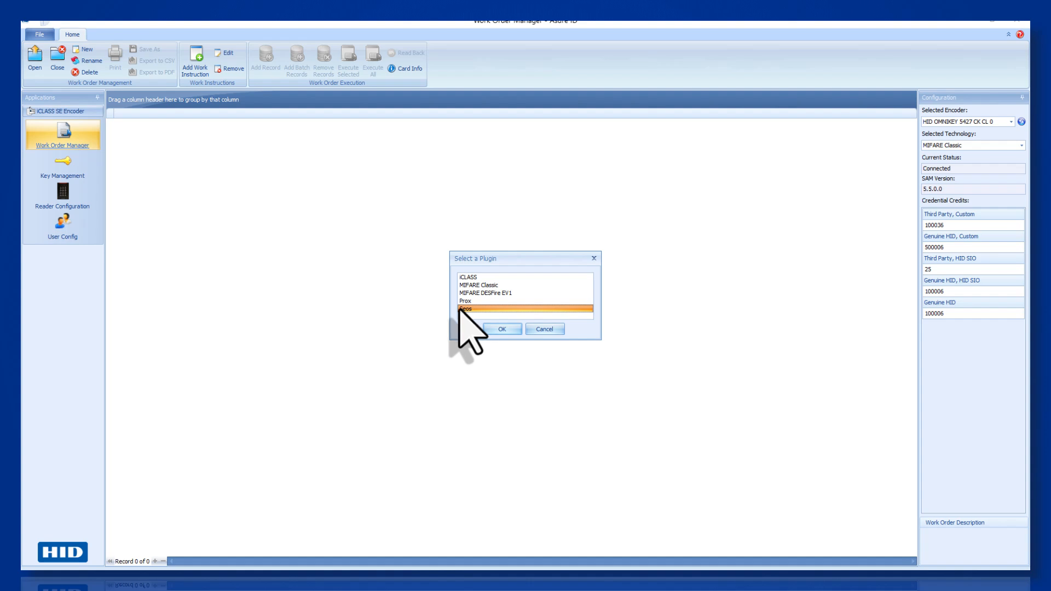
left_click(492, 330)
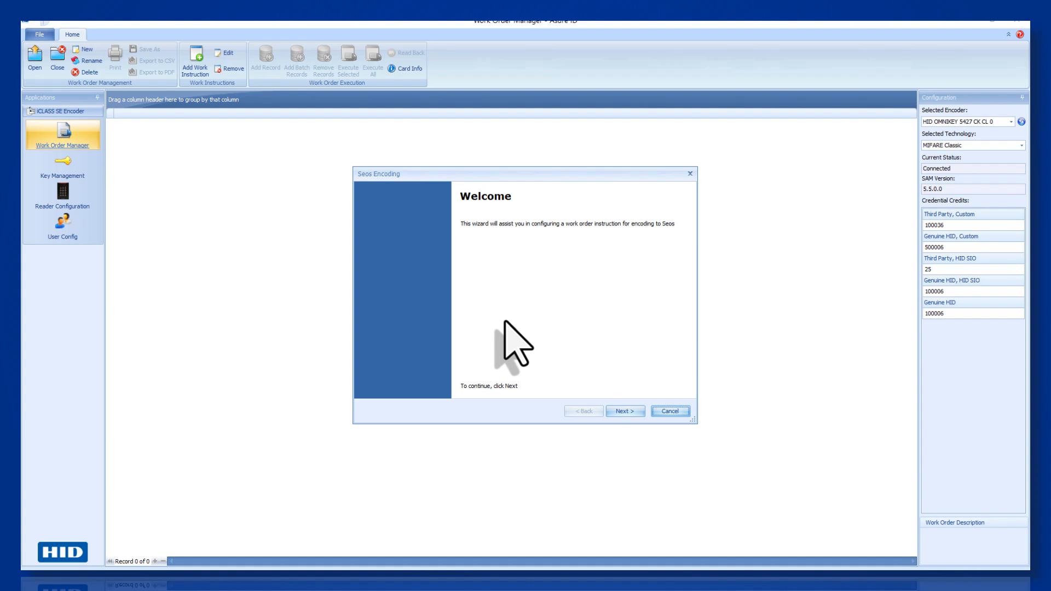
- Advance the Seos Encoding wizard past Welcome, Instruction Mode and Format Parameters to Key Selection
left_click(624, 411)
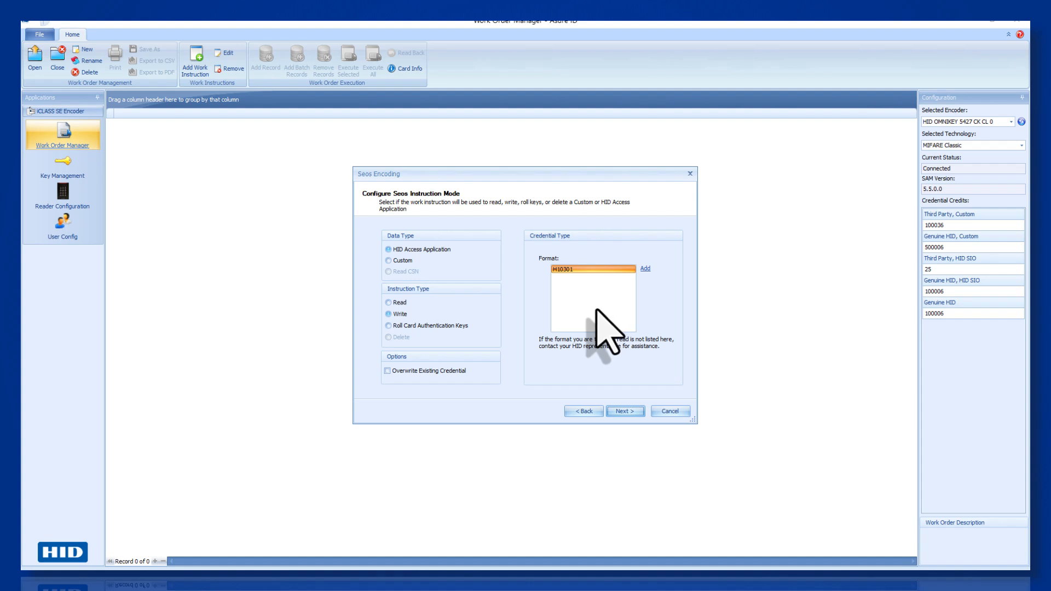
left_click(626, 411)
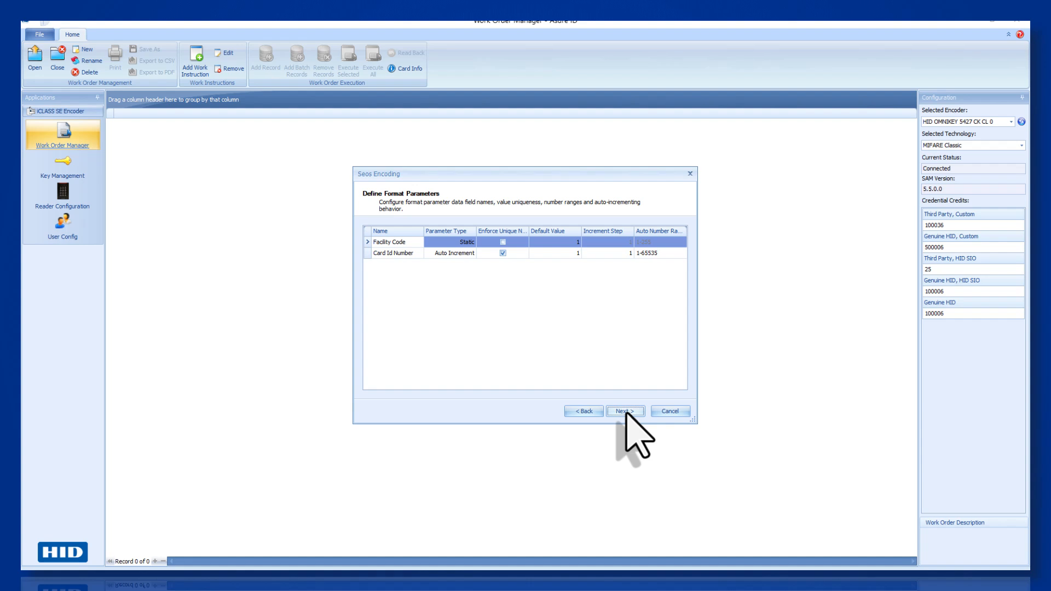
left_click(626, 411)
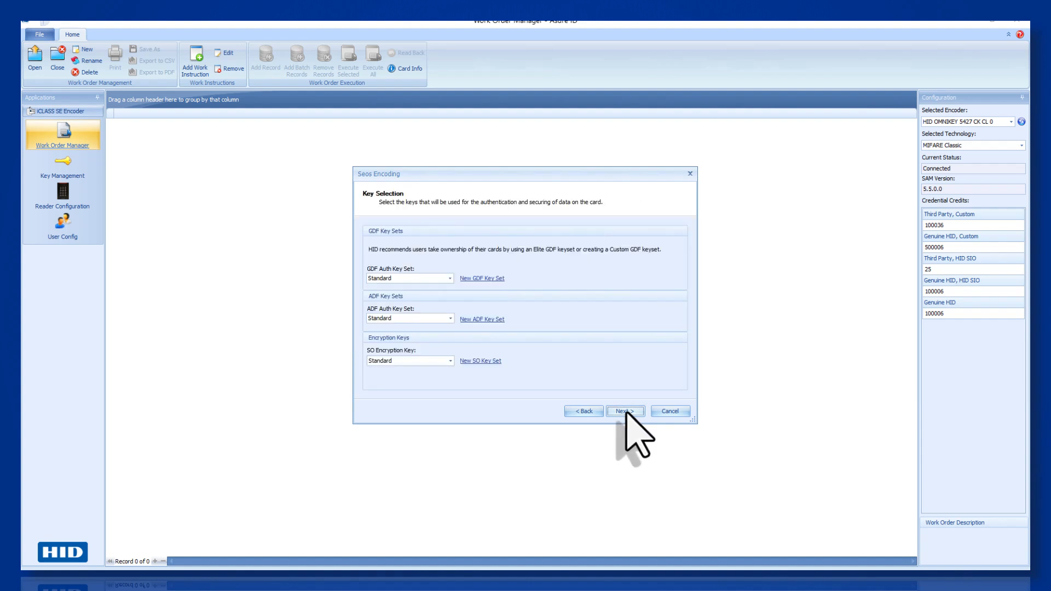
- Choose Custom Seos Demo Key Set for ADF authentication and Custom Seos Demo SO for SO encryption, then finish
left_click(451, 320)
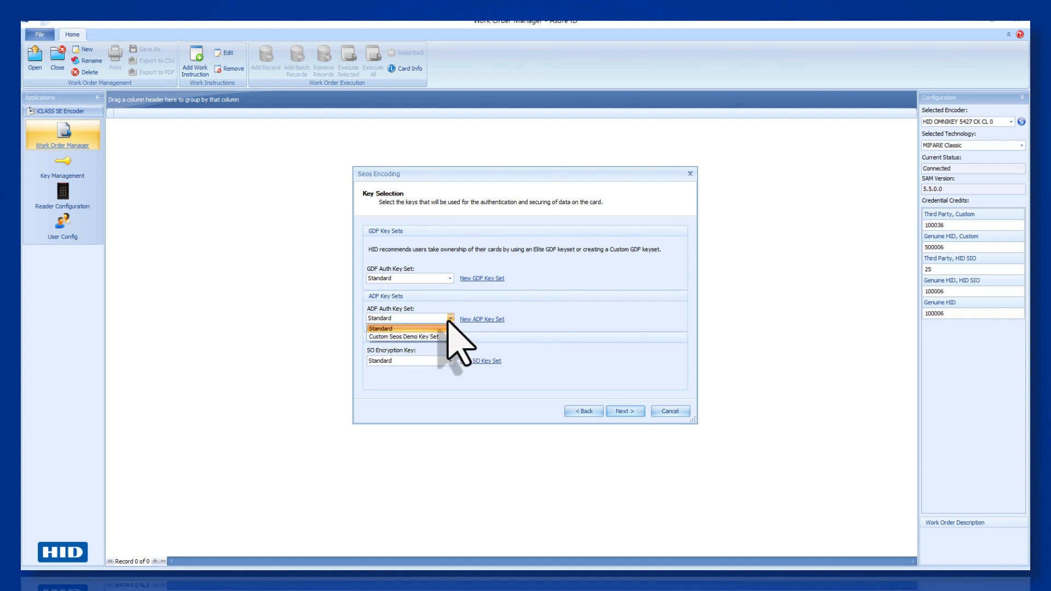
left_click(416, 336)
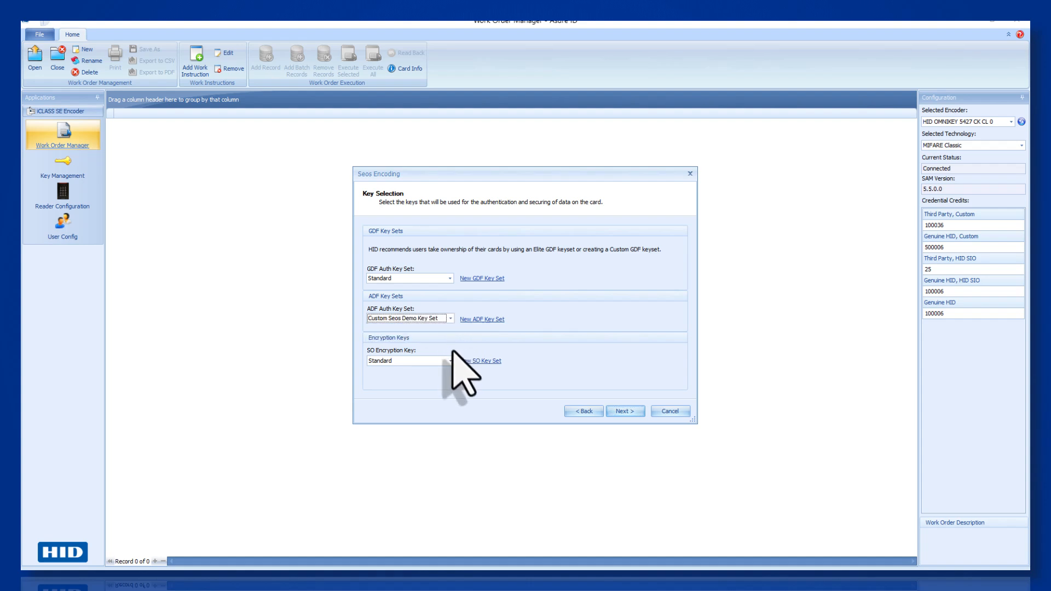
left_click(451, 361)
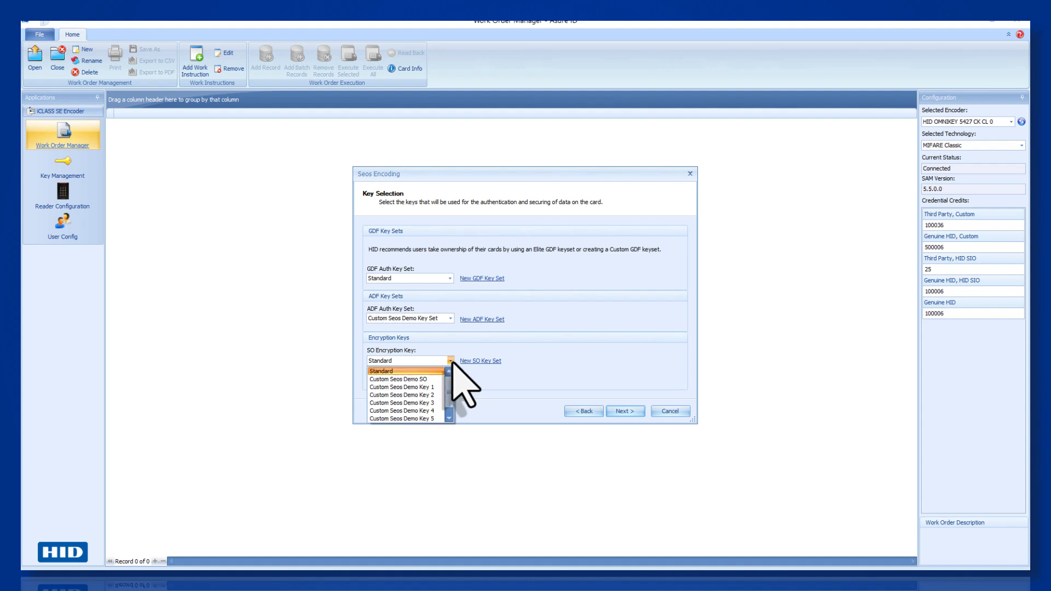
left_click(432, 378)
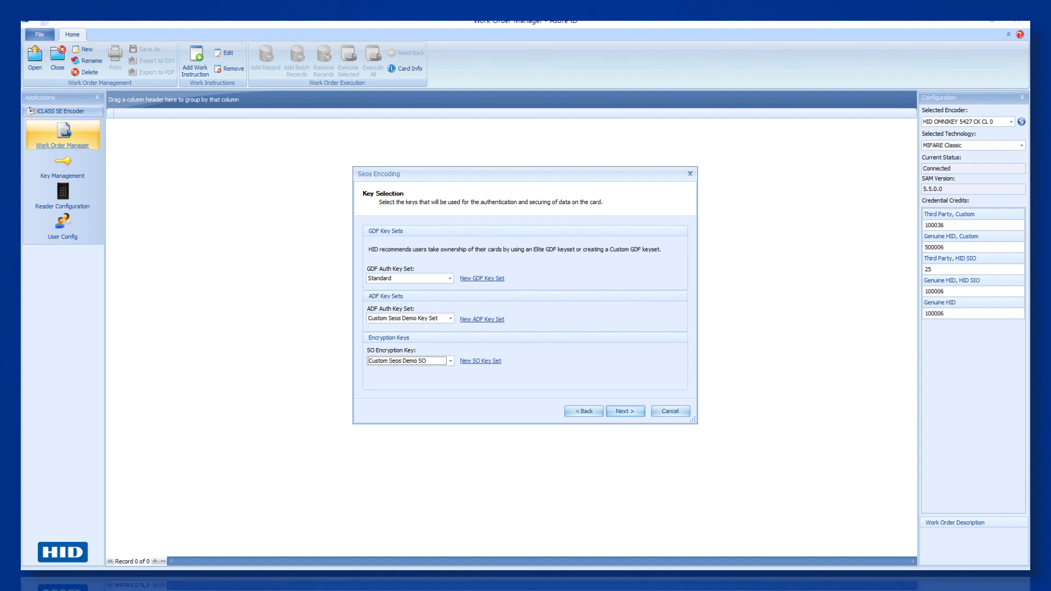
left_click(628, 415)
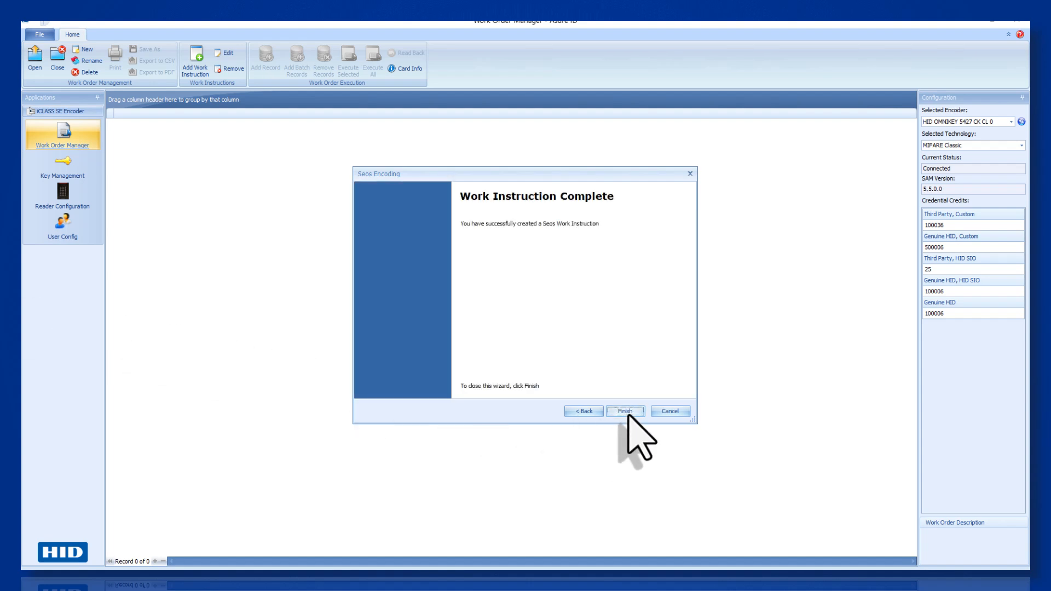
left_click(628, 414)
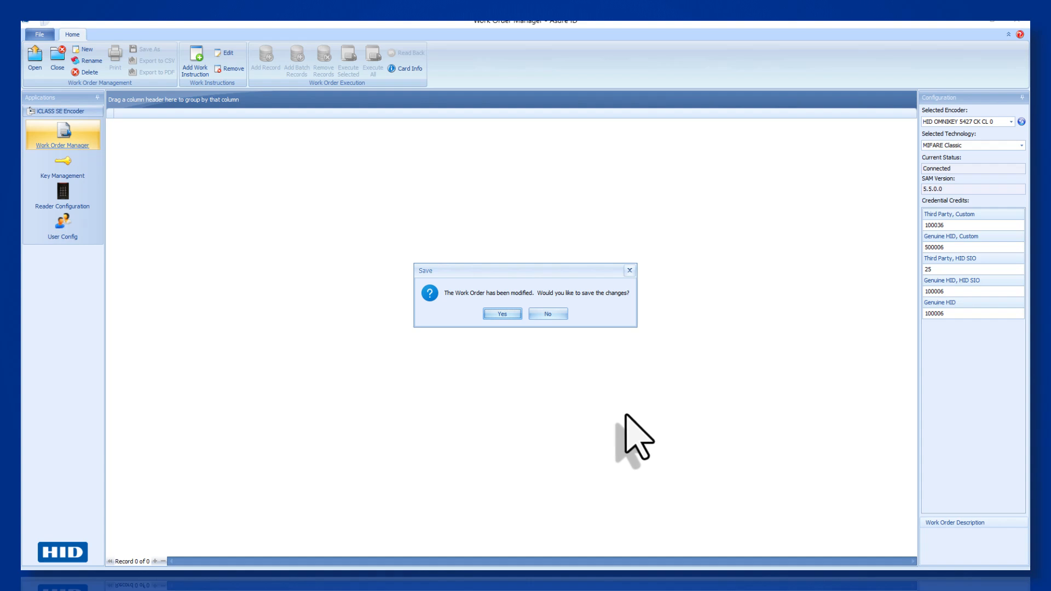
- Save the modified work order under the template name 'Custom Seos Demo'
left_click(503, 314)
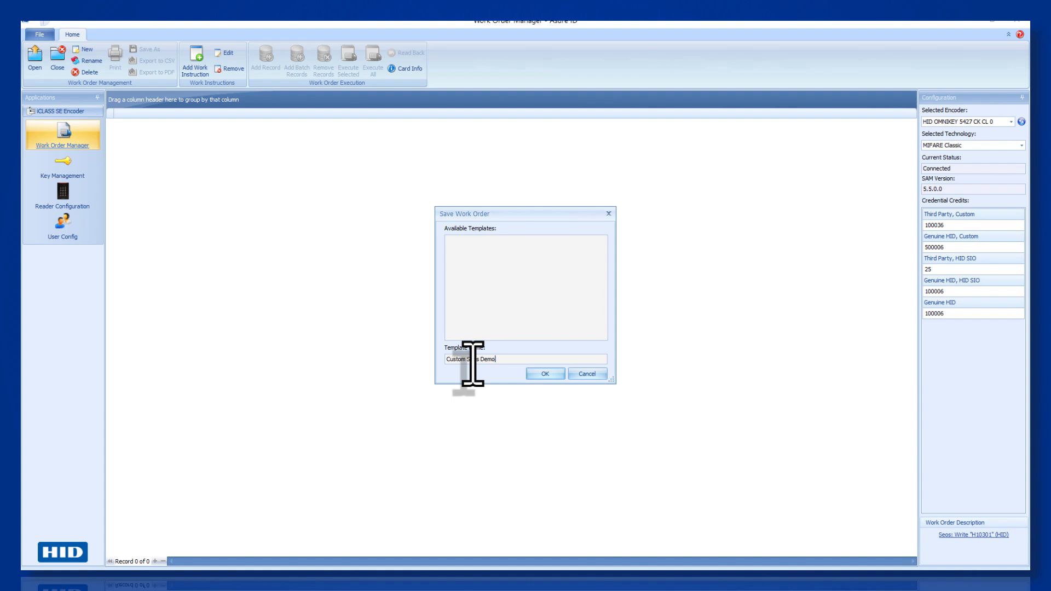
left_click(545, 374)
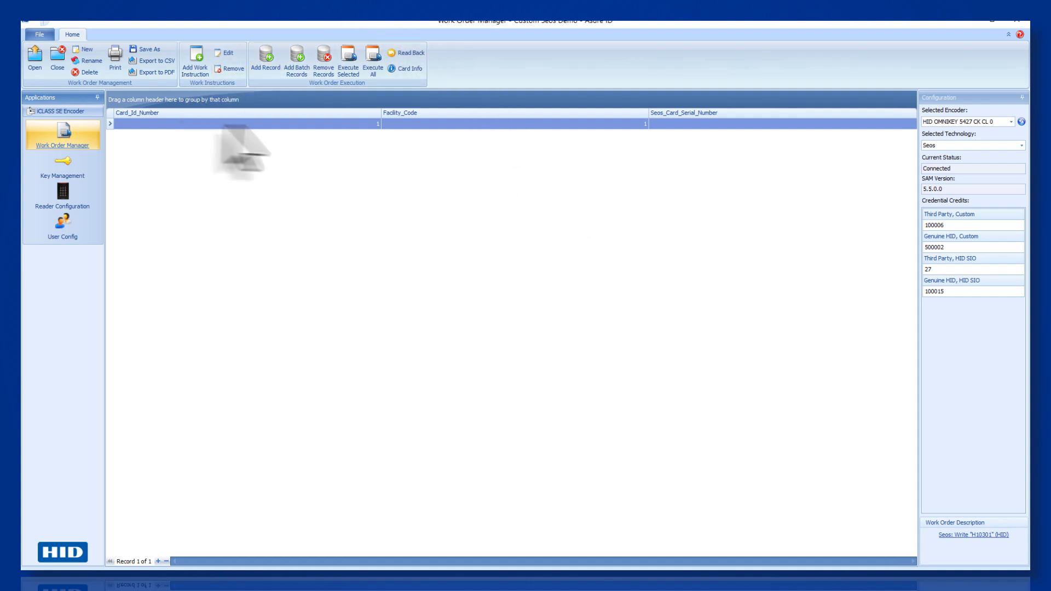
- Start encoding the card record, then open My Keystore from HID Linq's custom keystores
left_click(351, 74)
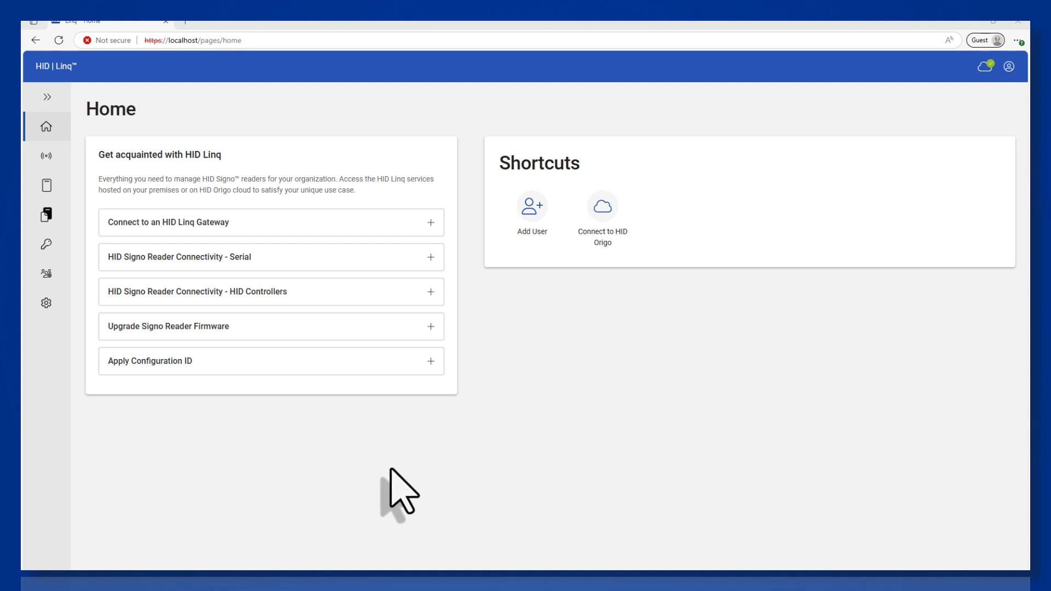
left_click(45, 246)
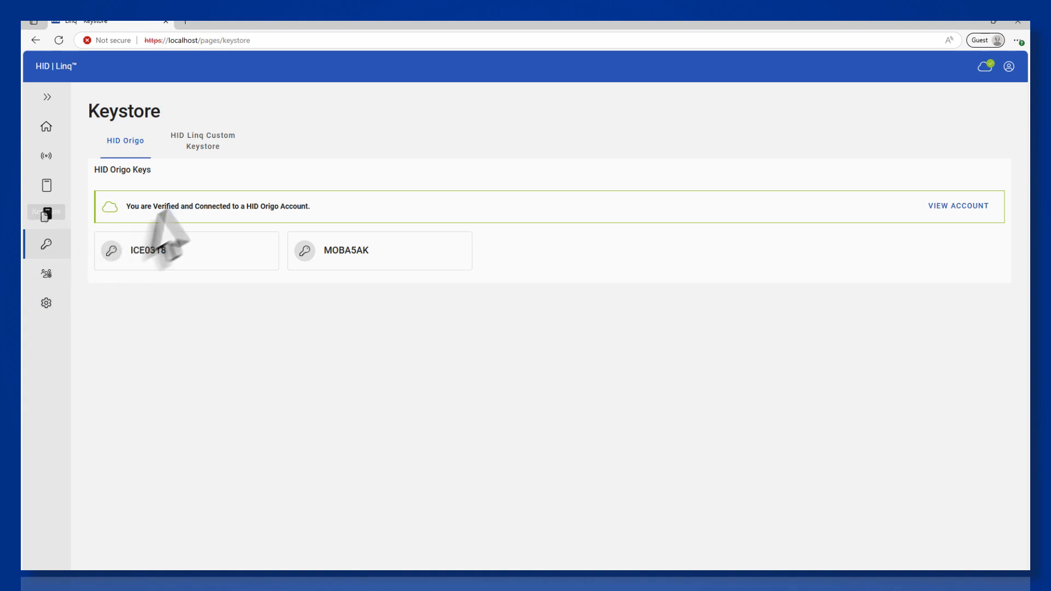
left_click(202, 155)
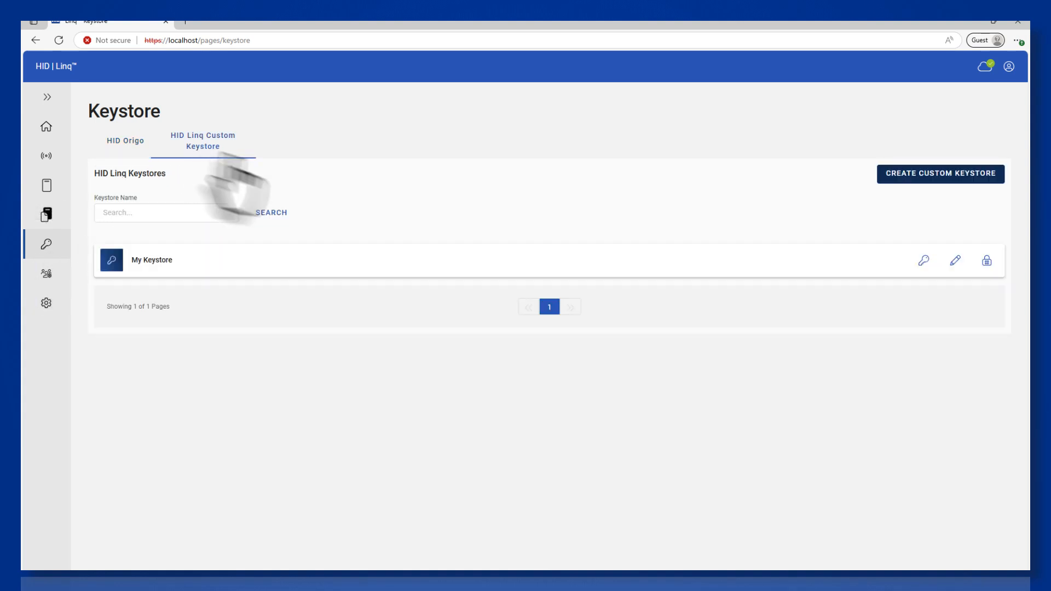
left_click(924, 260)
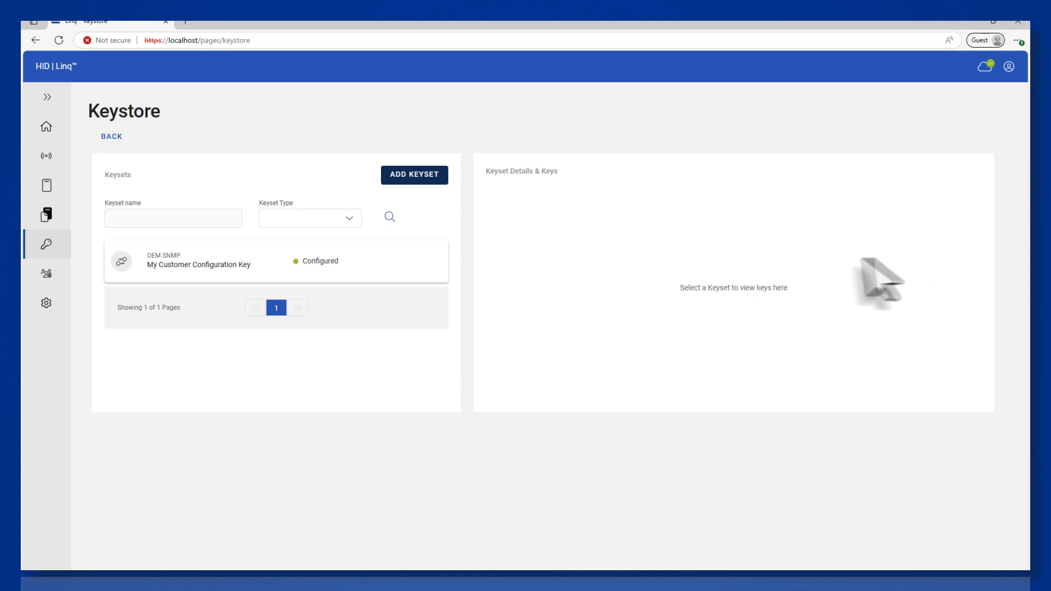
- Add a Seos® keyset named 'Custom Seos Demo Keys' and enter its SEOS Privacy Mac key value
left_click(422, 176)
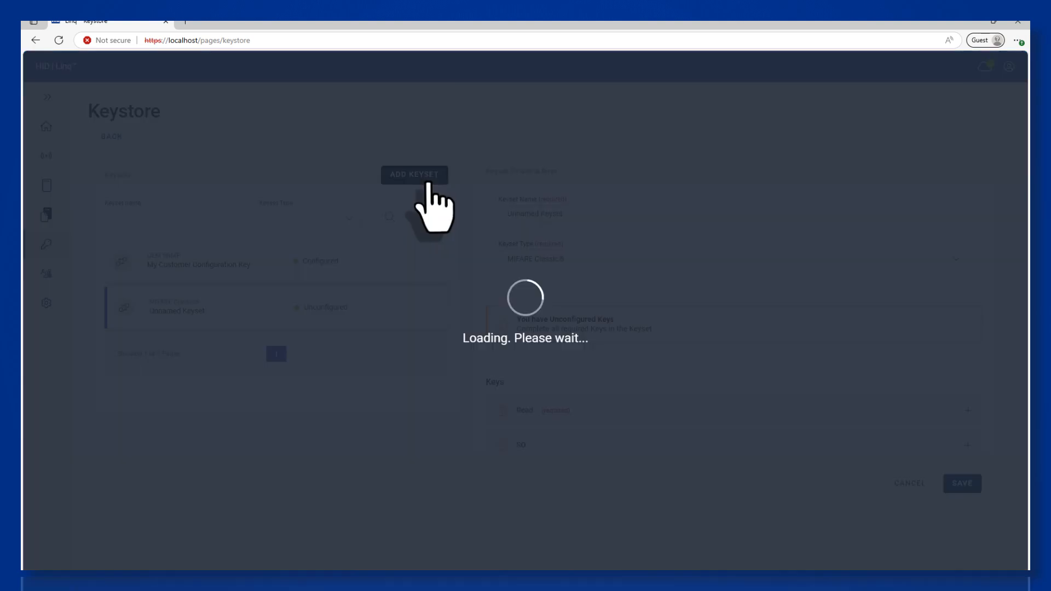
triple_click(557, 214)
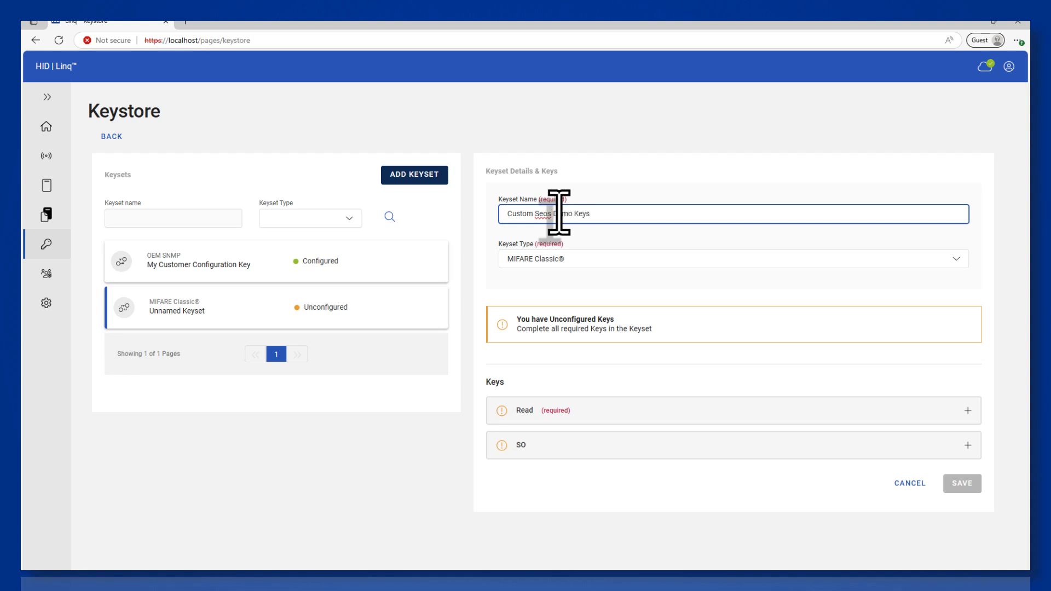
left_click(587, 261)
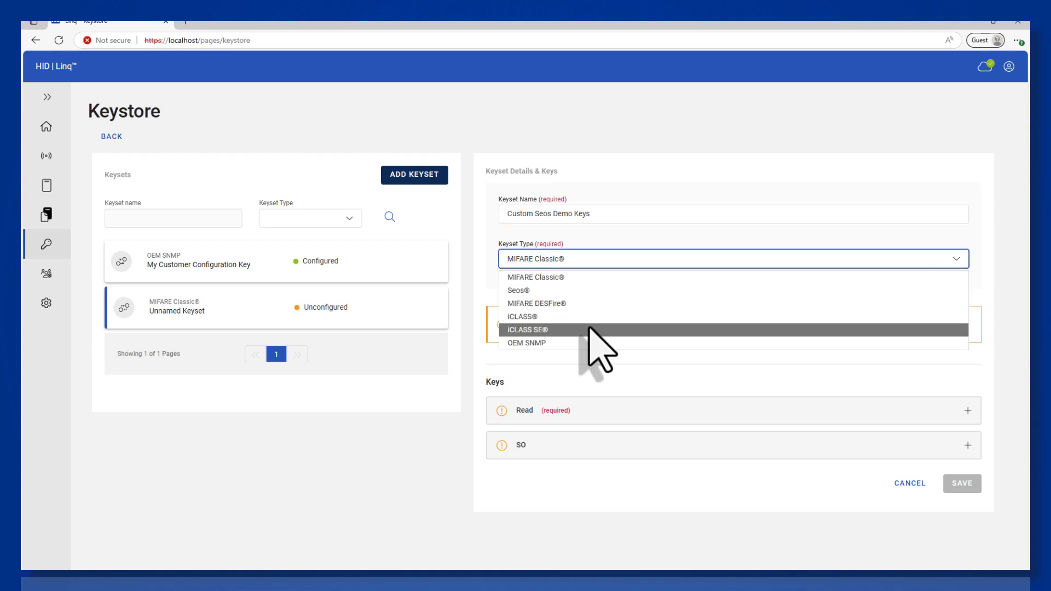
left_click(590, 291)
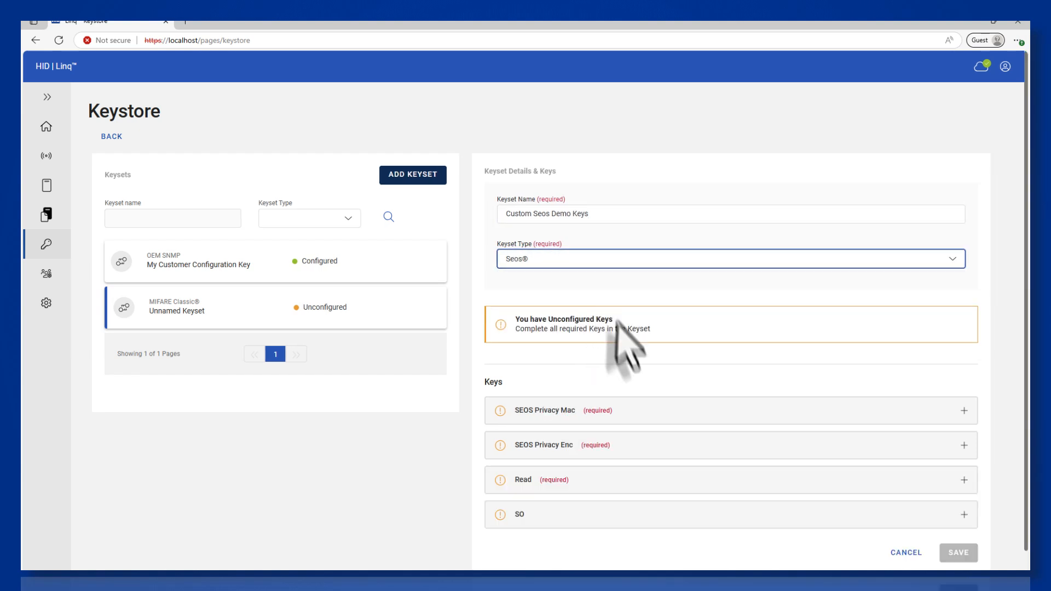
left_click(639, 411)
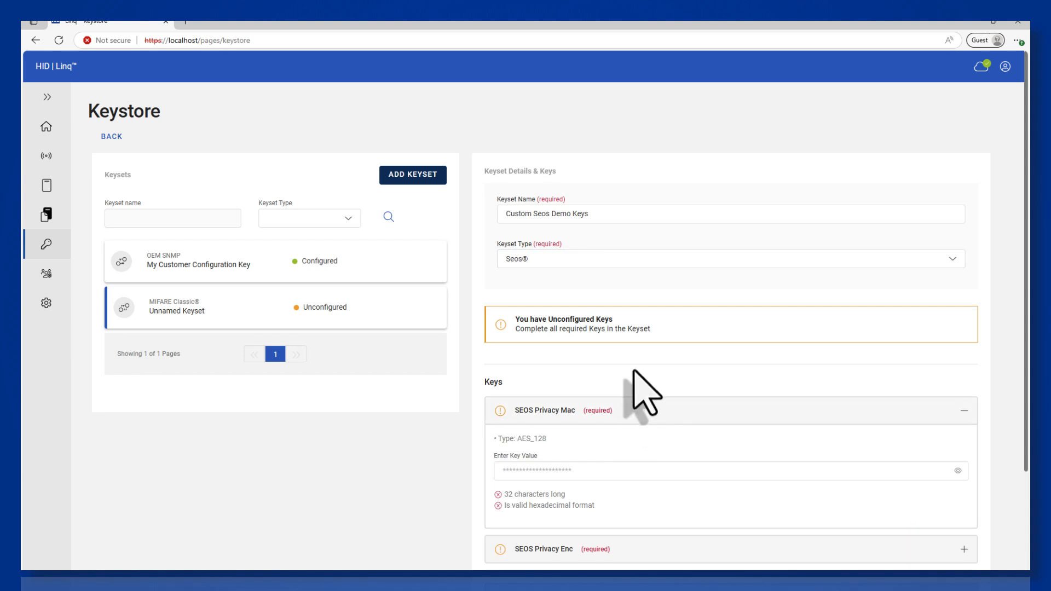
scroll(629, 416, "down", 3)
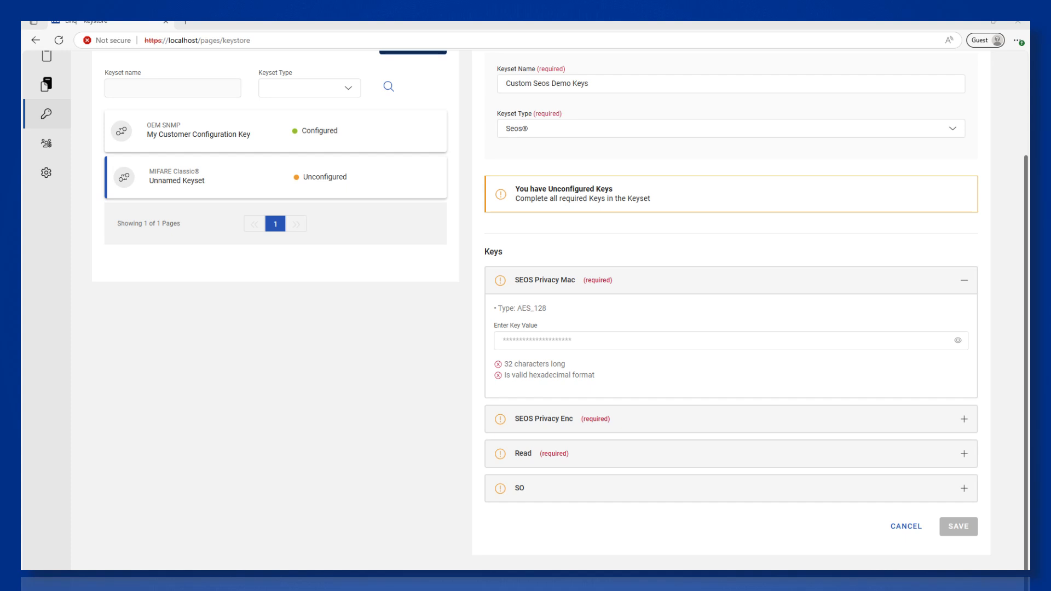
left_click(537, 340)
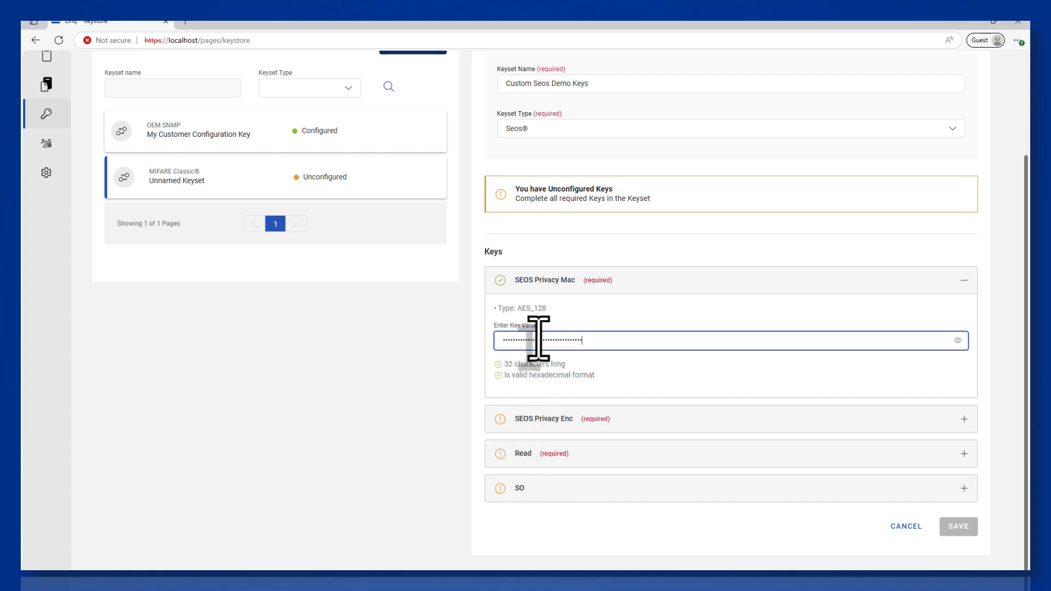
- Enter the 32-character SEOS Privacy Enc and Read key values, then expand the SO key
left_click(586, 423)
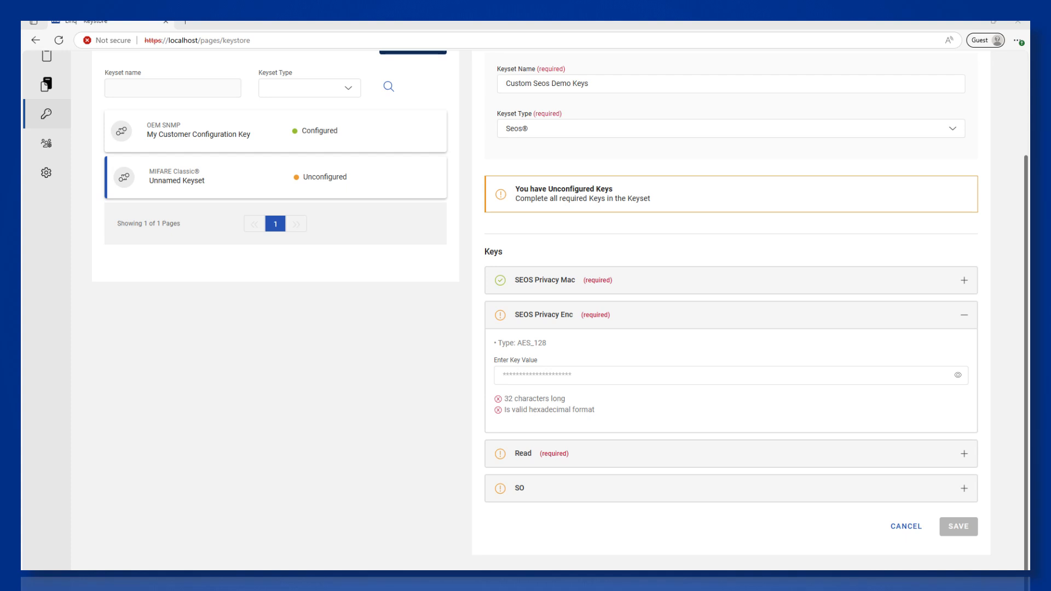
left_click(553, 374)
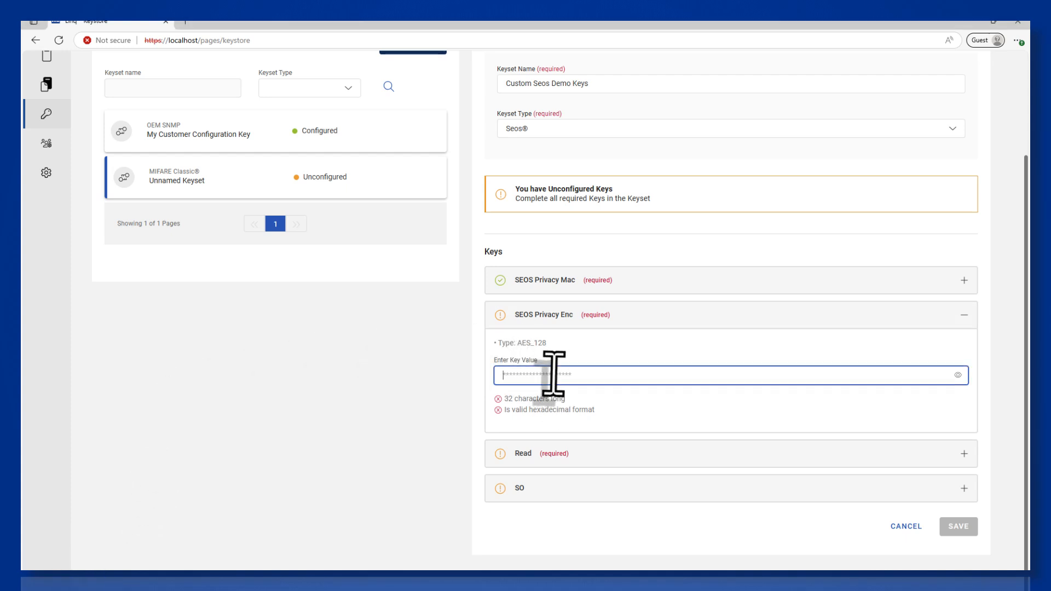
left_click(559, 458)
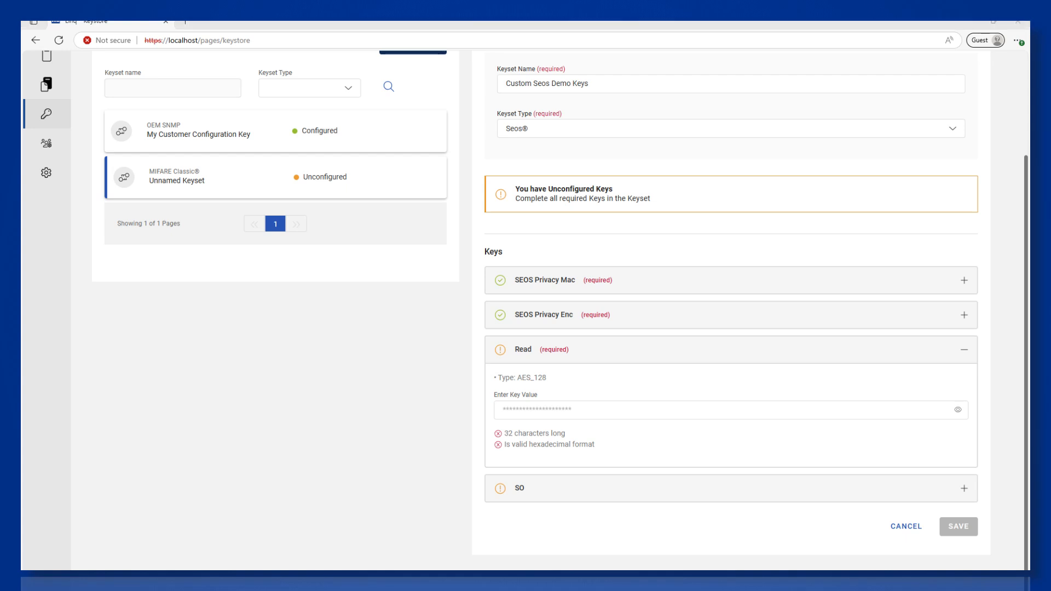
left_click(648, 413)
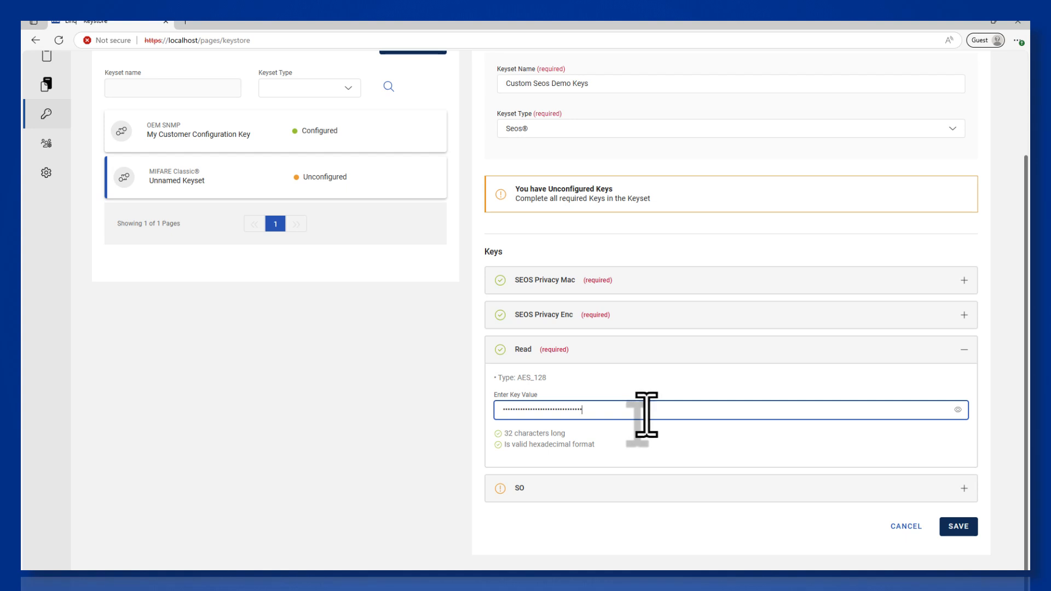
left_click(578, 488)
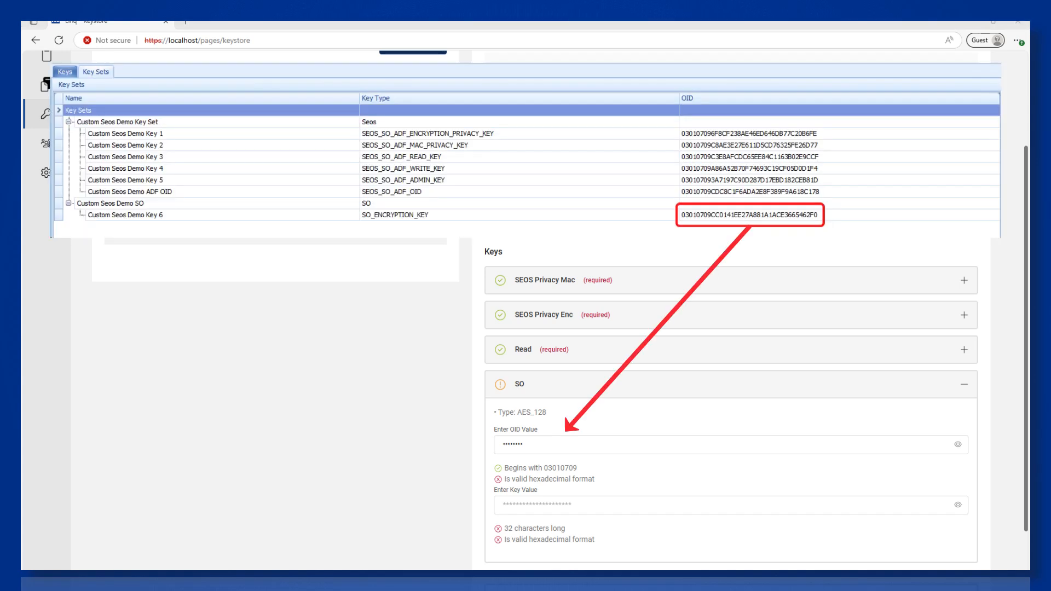
- Paste the SO key's OID and key value, reveal the OID to verify it, and save the keyset
double_click(508, 444)
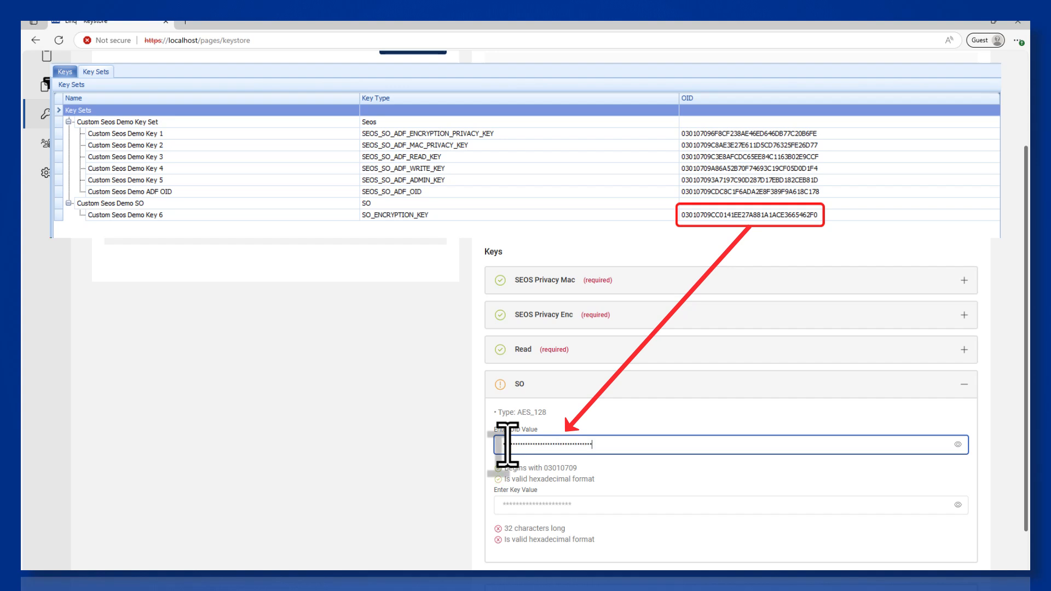
left_click(957, 444)
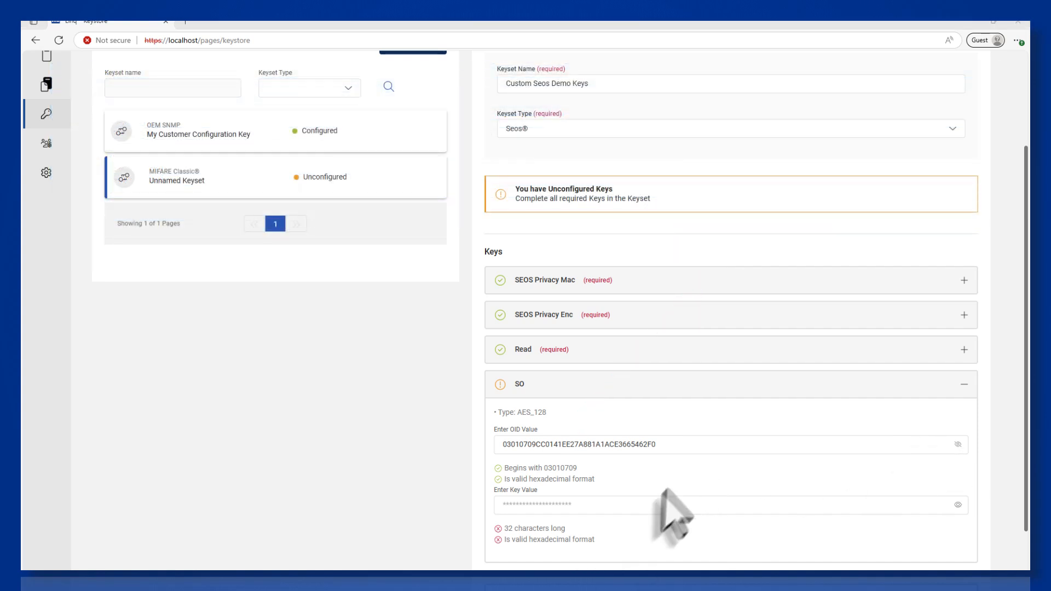
left_click(653, 504)
key("ctrl+v")
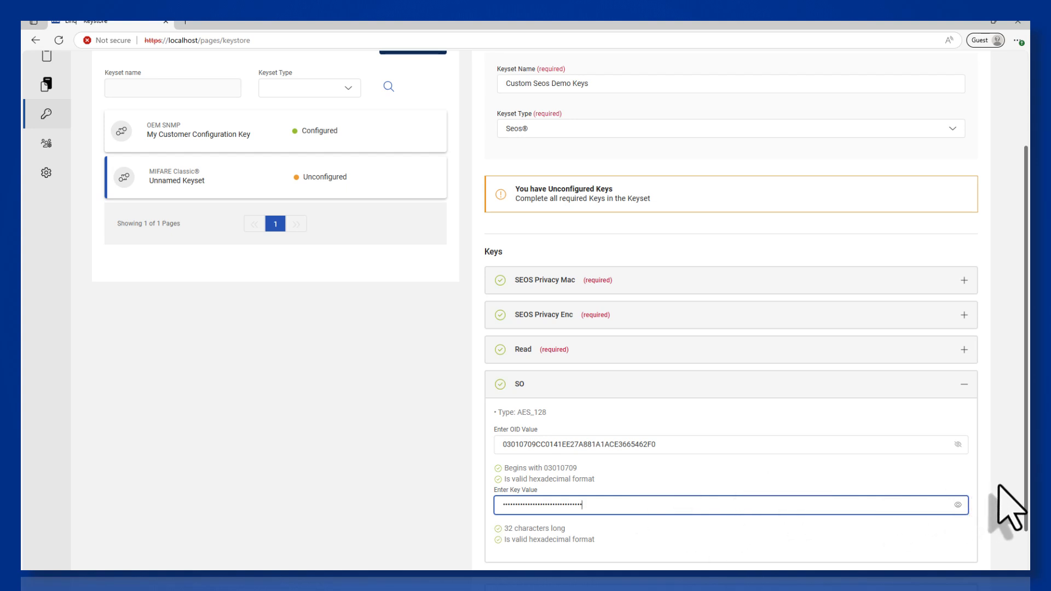
scroll(998, 485, "down", 1)
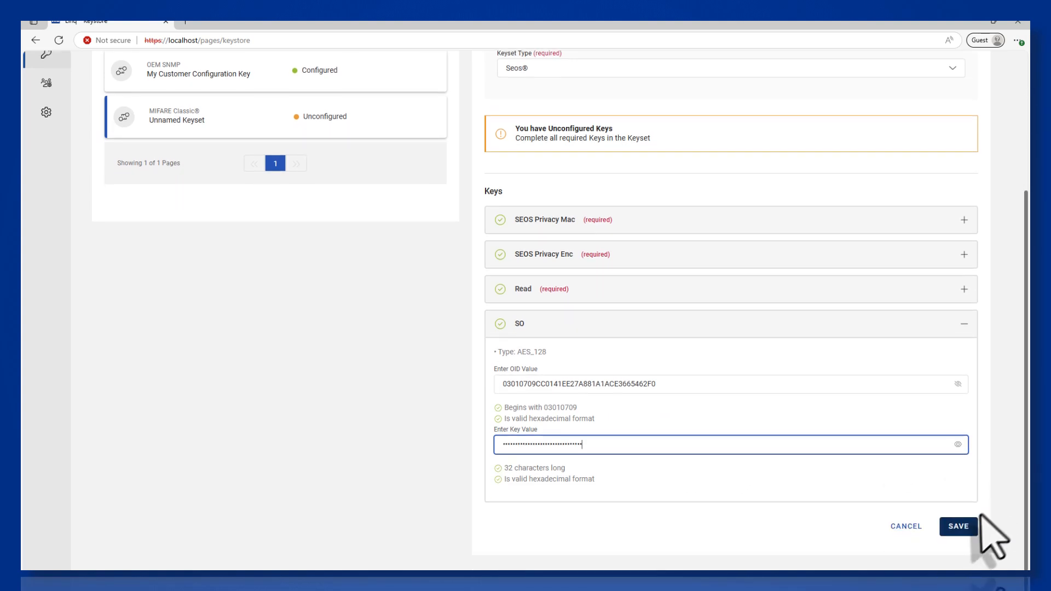
left_click(957, 527)
- Enter the keyset password to save Custom Seos Demo Keys, then return to the Home page
left_click(531, 319)
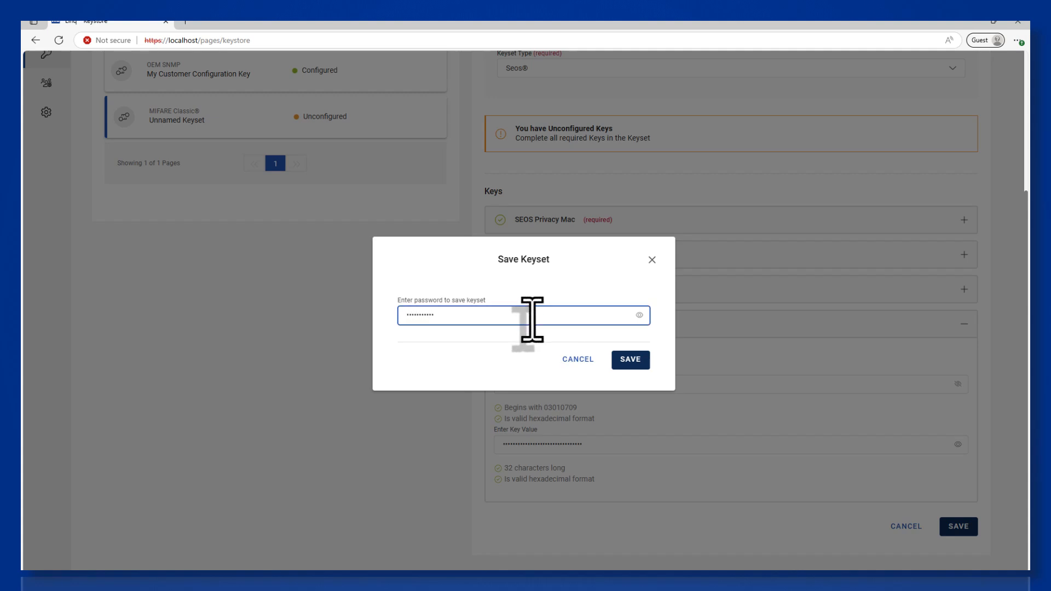
key("Return")
scroll(531, 317, "up", 3)
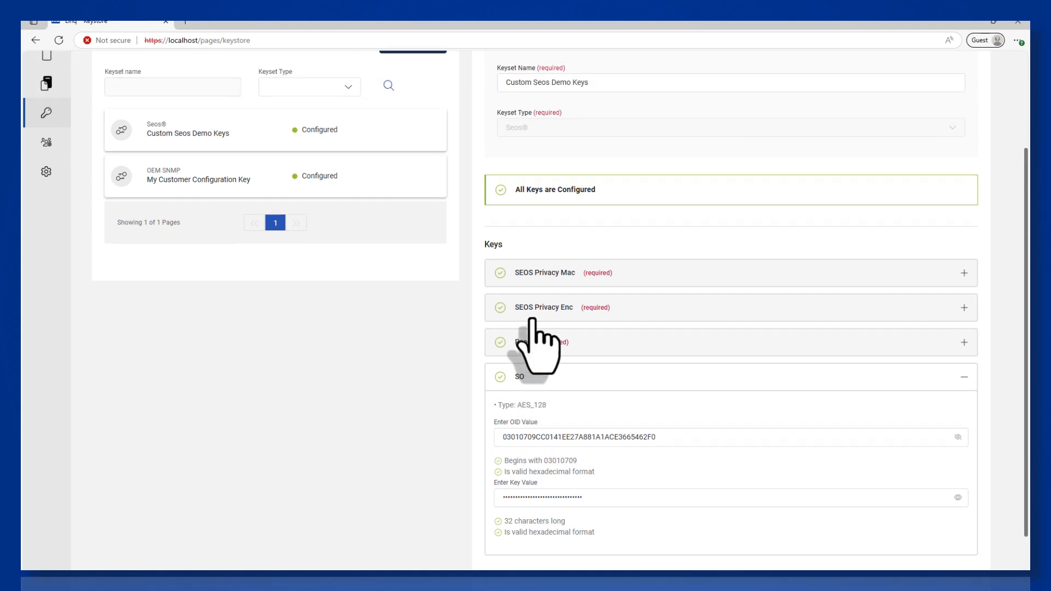
left_click(44, 98)
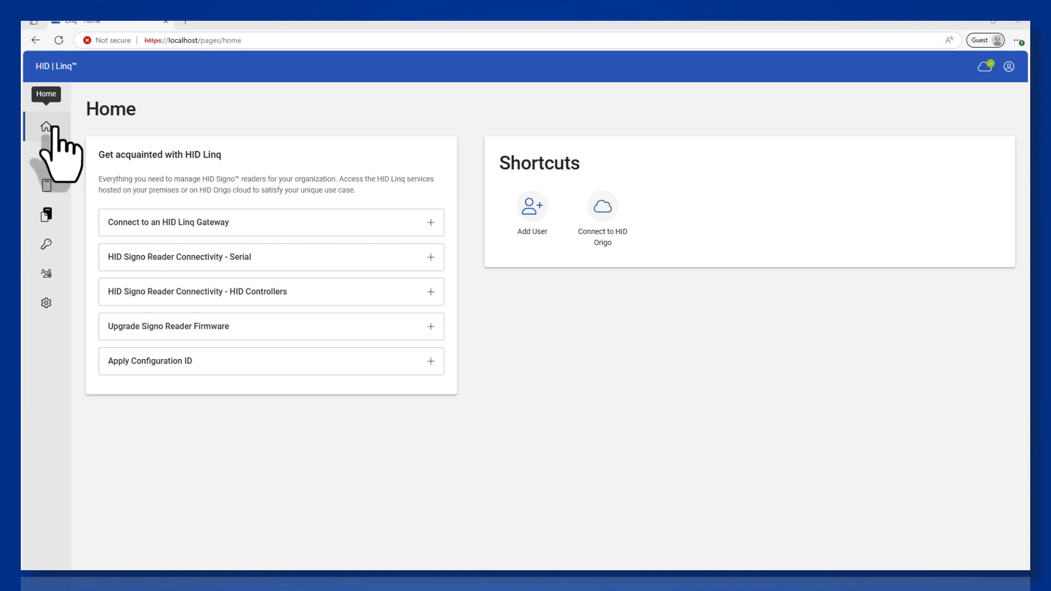
- From Device Configuration Templates, create a new reader configuration template saved to Local storage
left_click(47, 214)
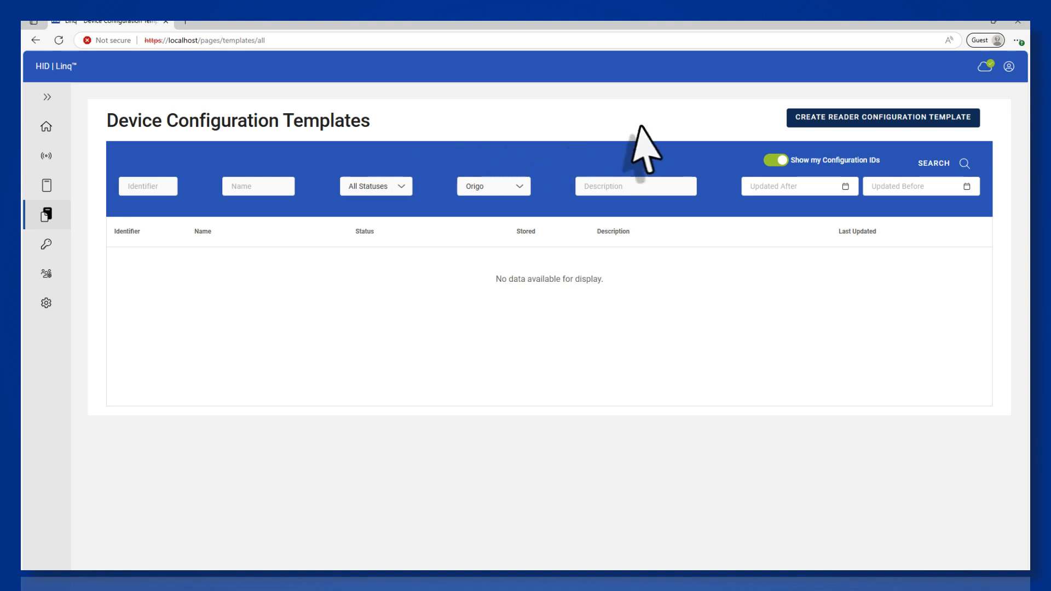
left_click(908, 121)
left_click(744, 249)
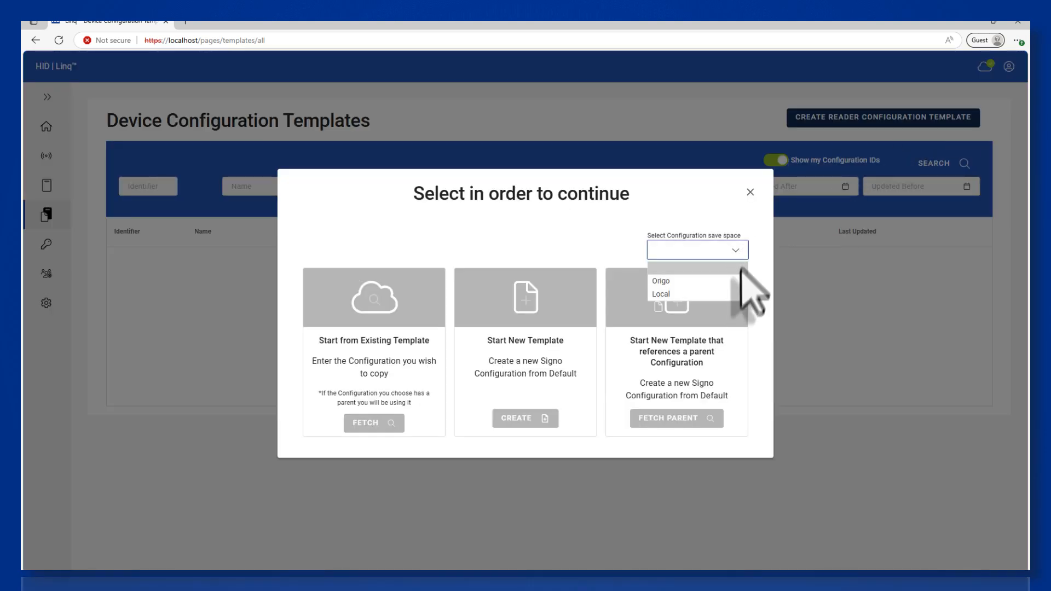
left_click(738, 294)
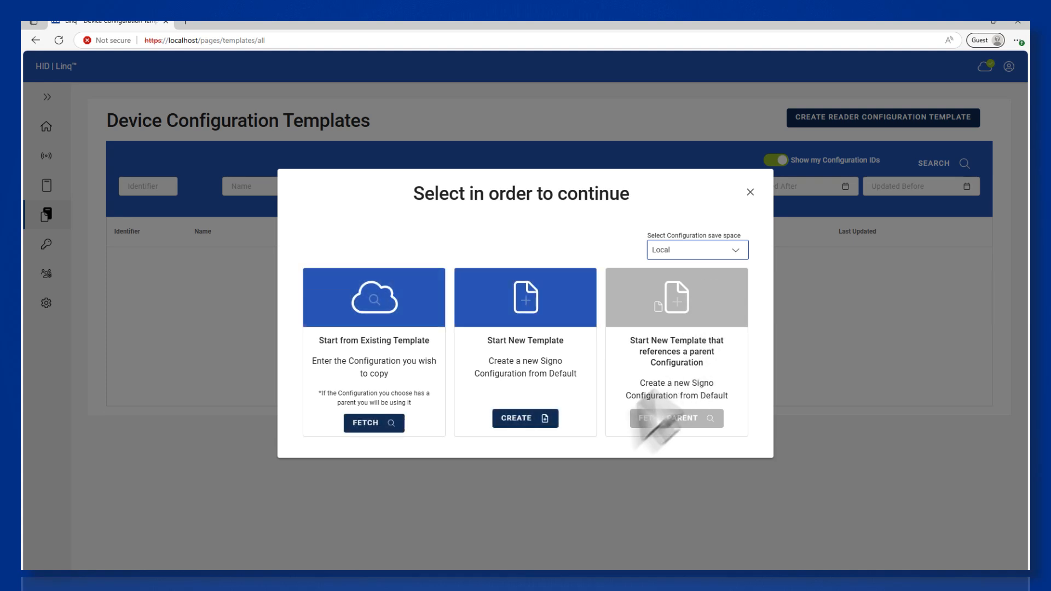
left_click(539, 422)
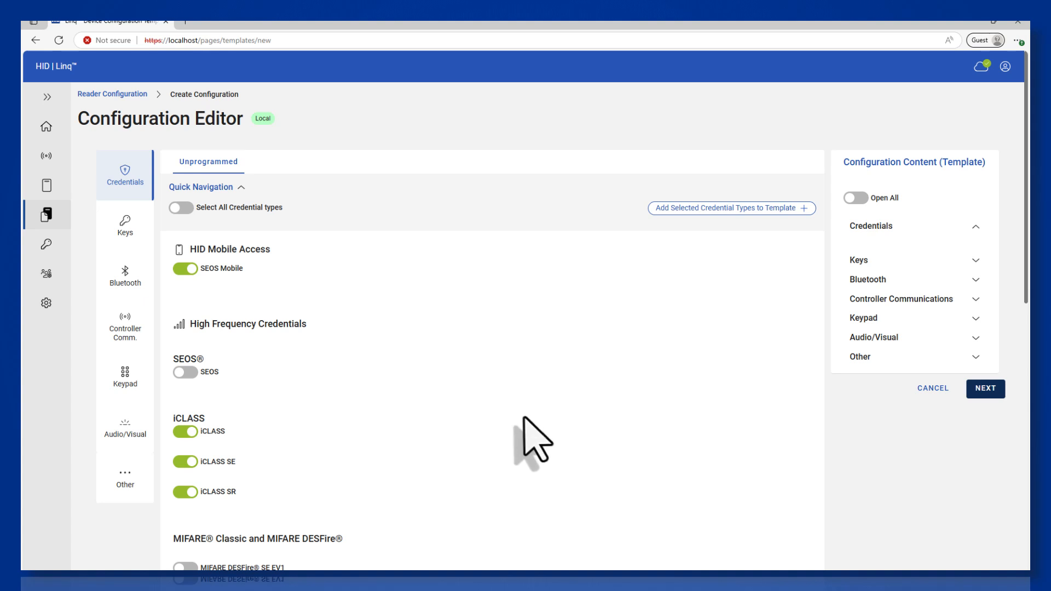
- Enable only the SEOS credential type and add it to the configuration template
left_click(178, 210)
left_click(178, 210)
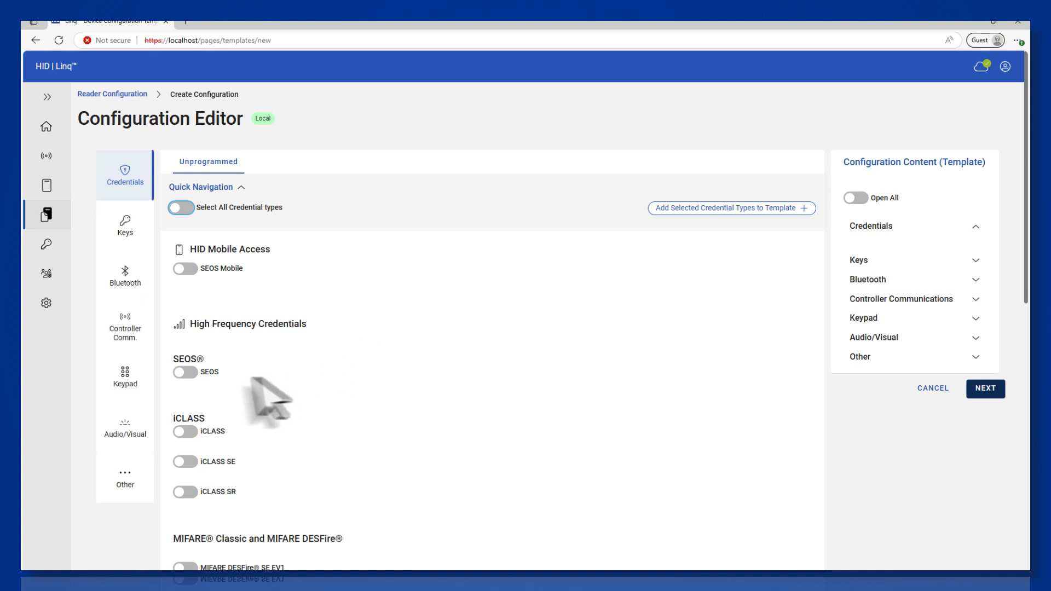
left_click(186, 373)
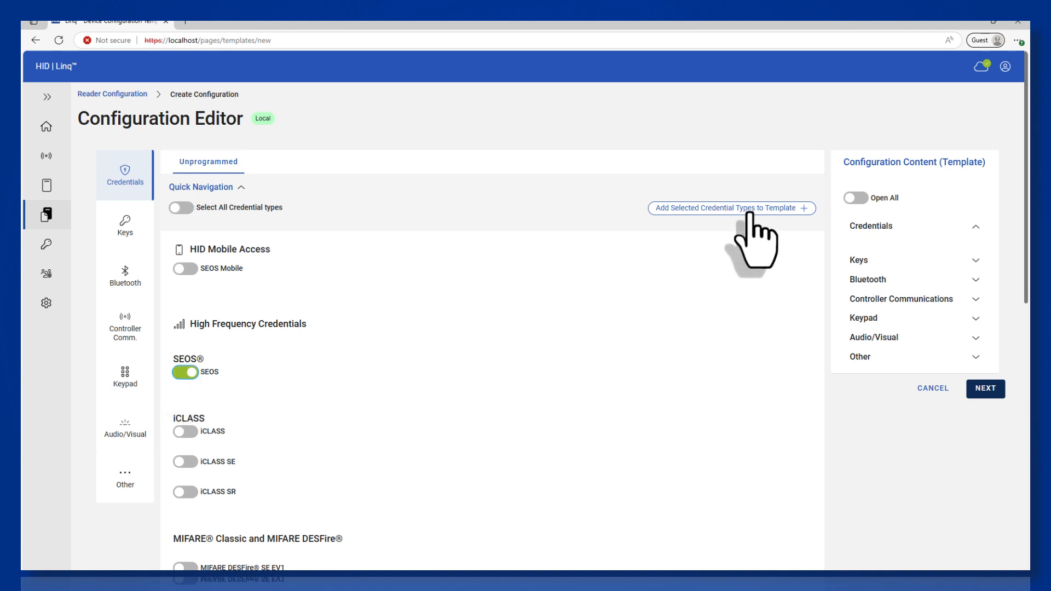
left_click(749, 209)
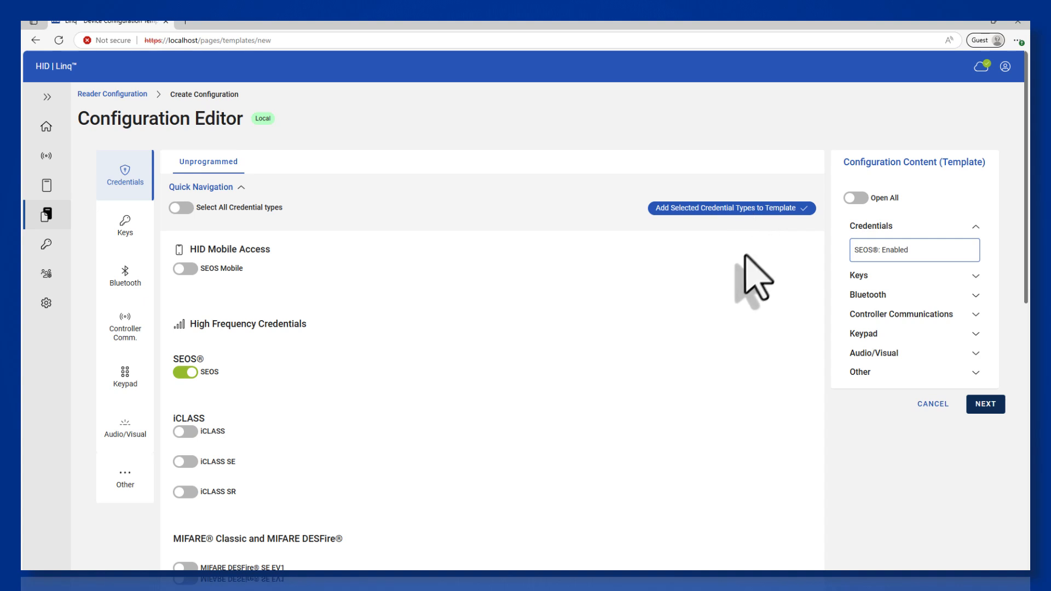
left_click(126, 226)
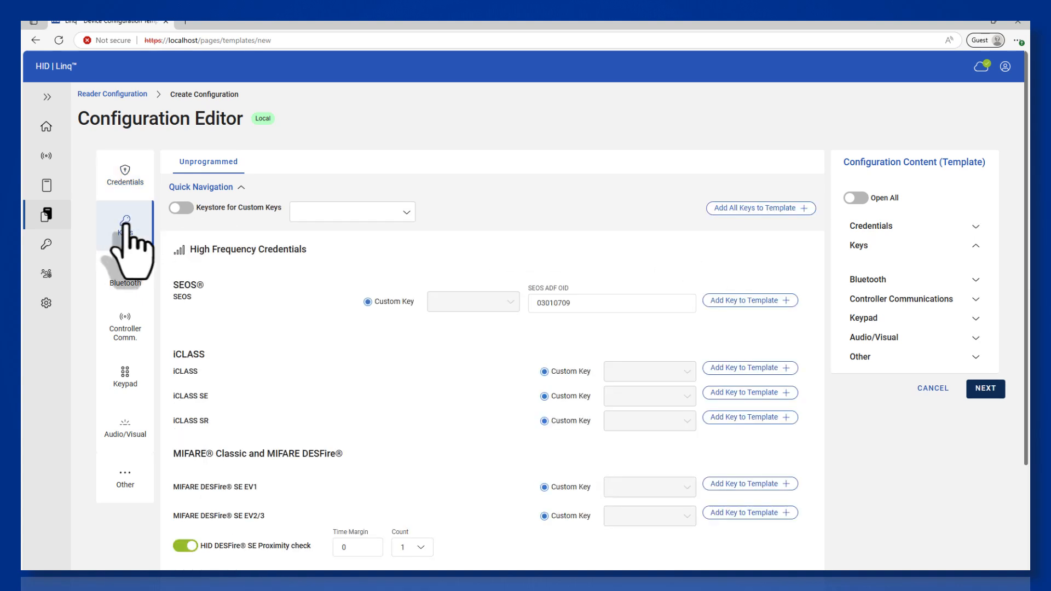
- Use My Keystore for custom keys, with the Custom Seos Demo Keys set
left_click(177, 208)
left_click(334, 218)
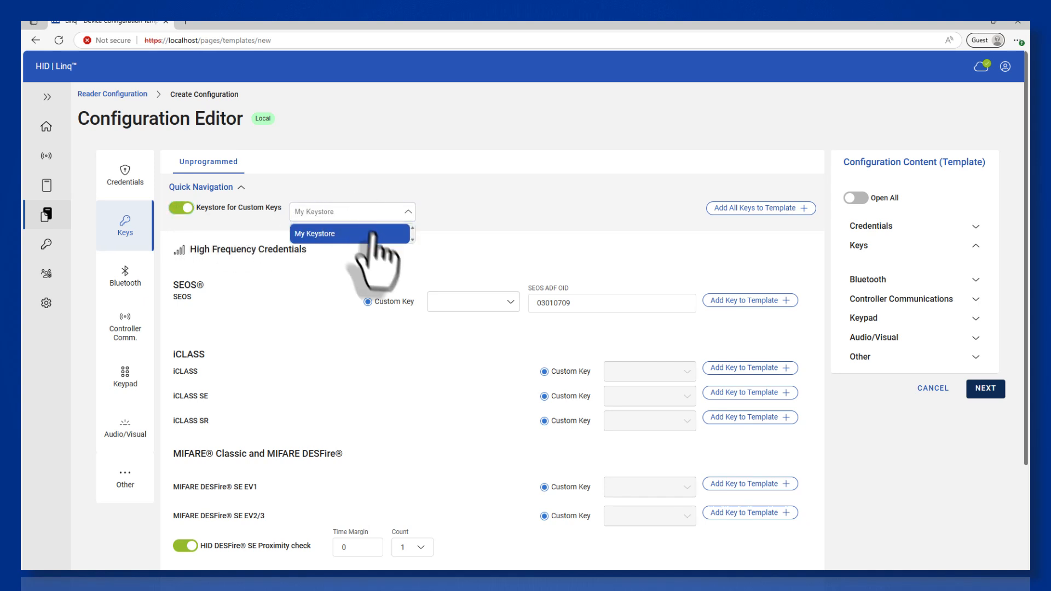
left_click(356, 229)
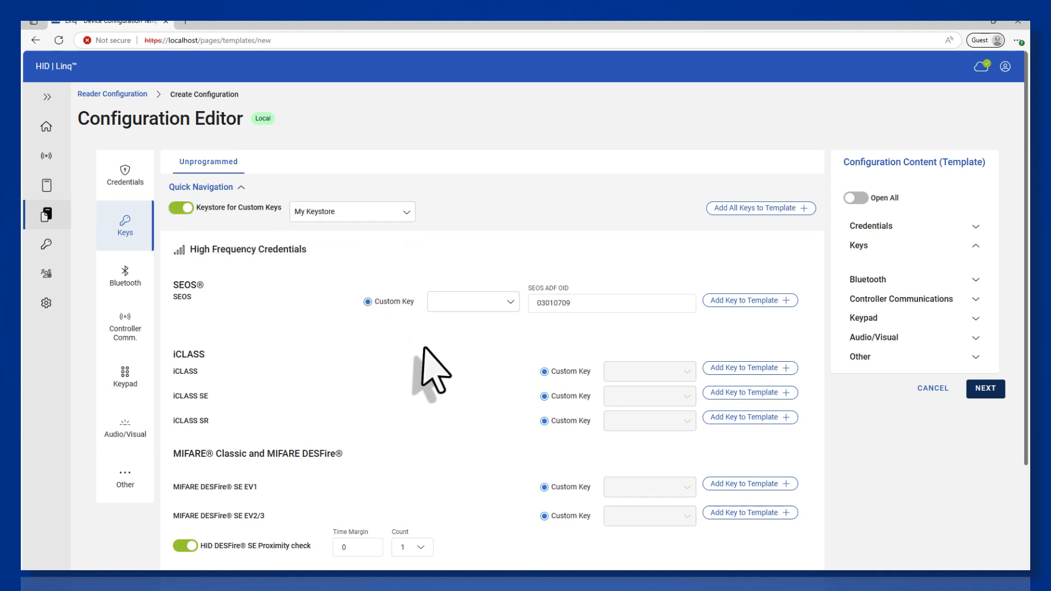
left_click(510, 302)
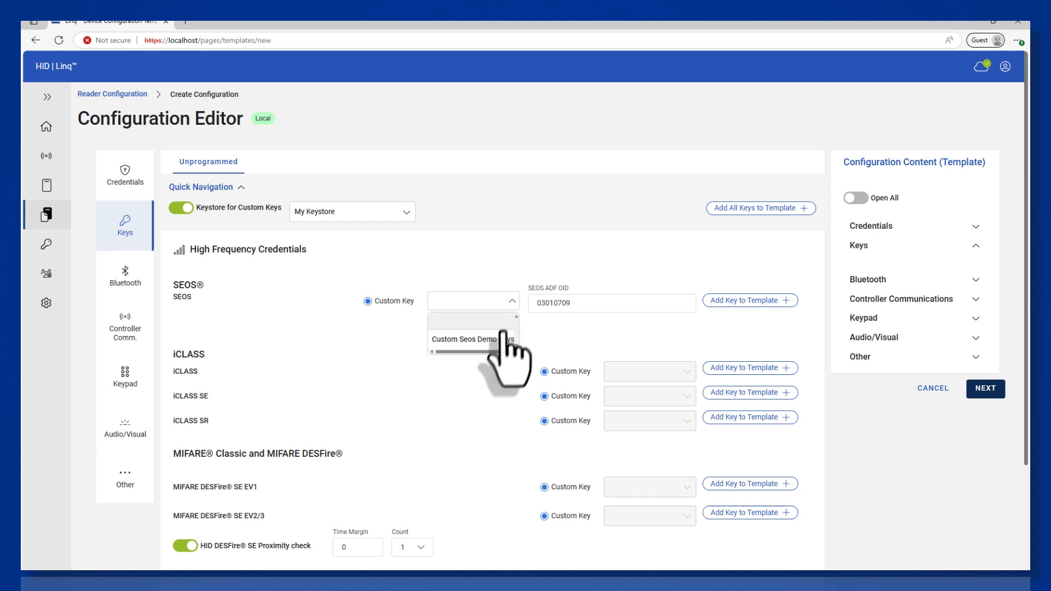
left_click(499, 342)
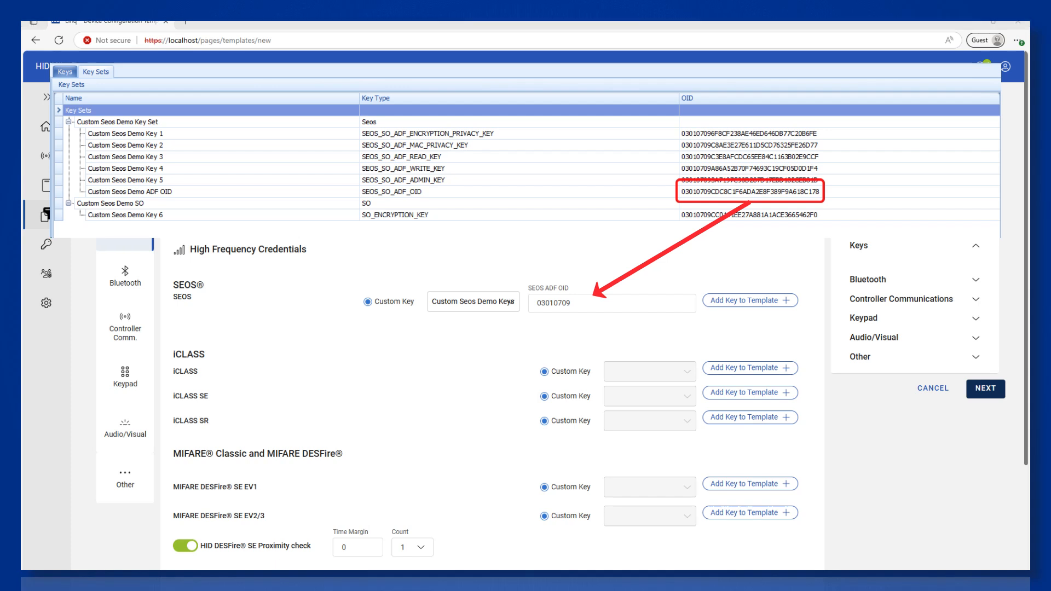
double_click(598, 304)
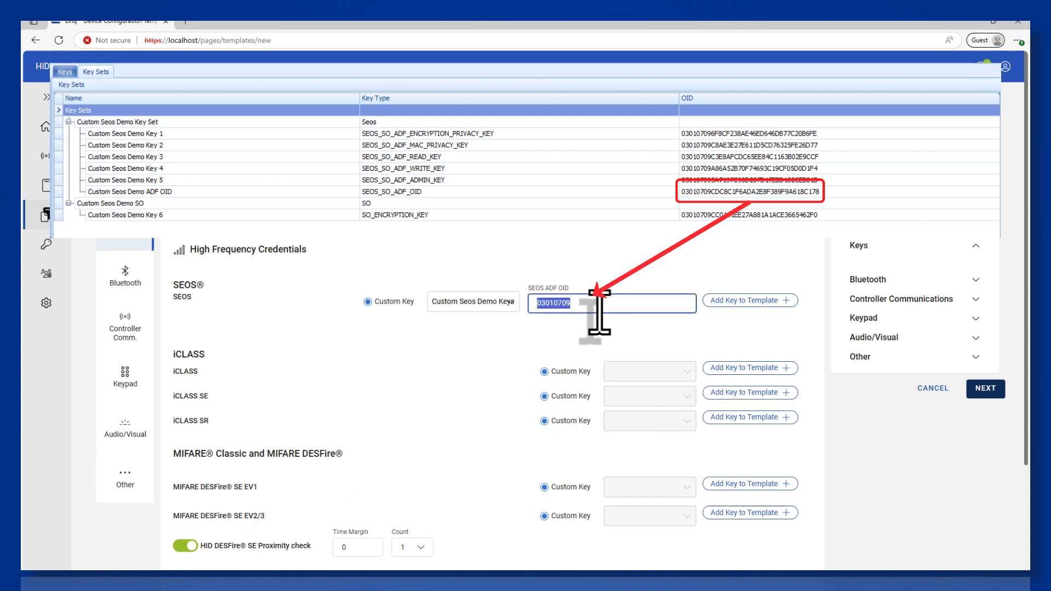
type("03010709CDC8C1F6ADA2E8F389F9A618C178")
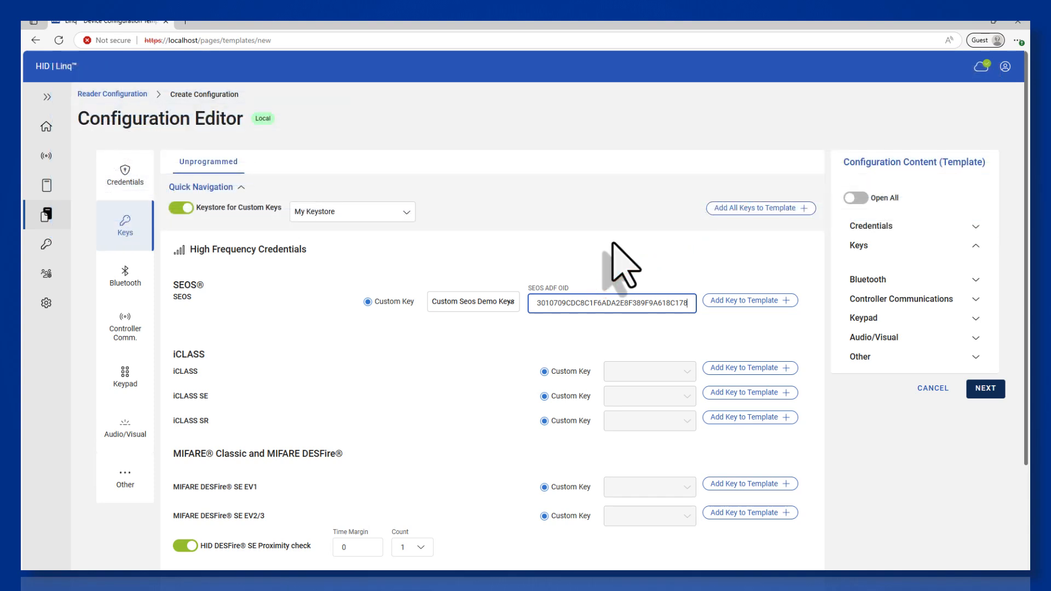
left_click(787, 302)
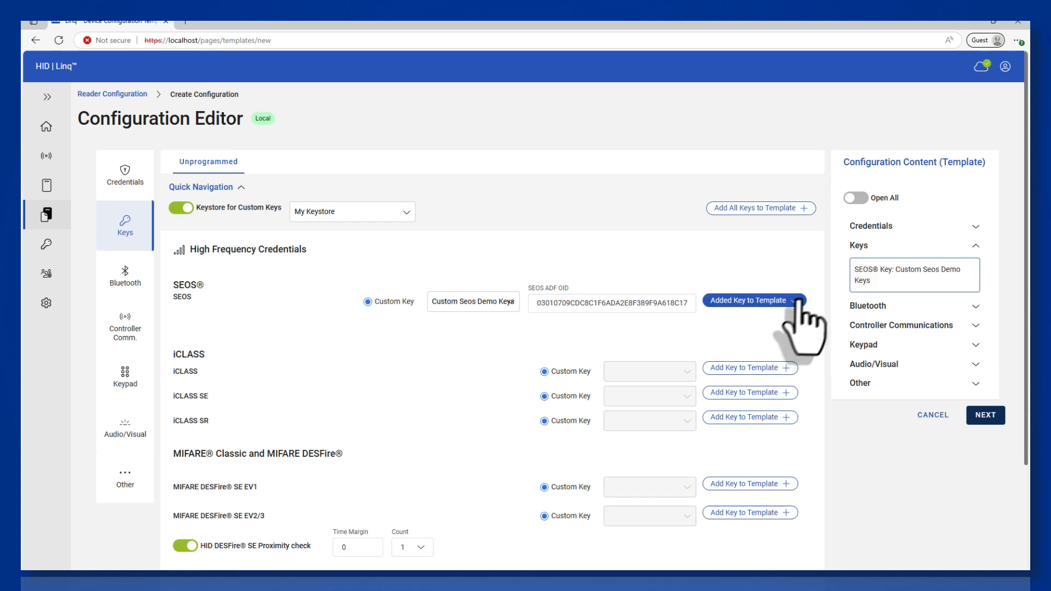
left_click(855, 199)
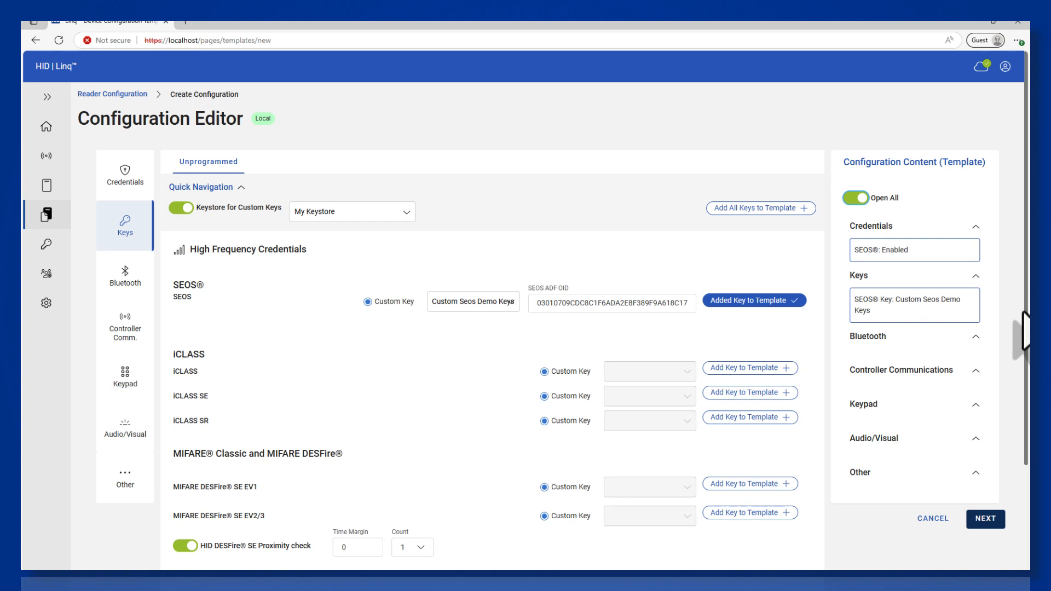
- Name the configuration 'My Custom Seos Configuration', review its keys, and save it as a draft
left_click(994, 520)
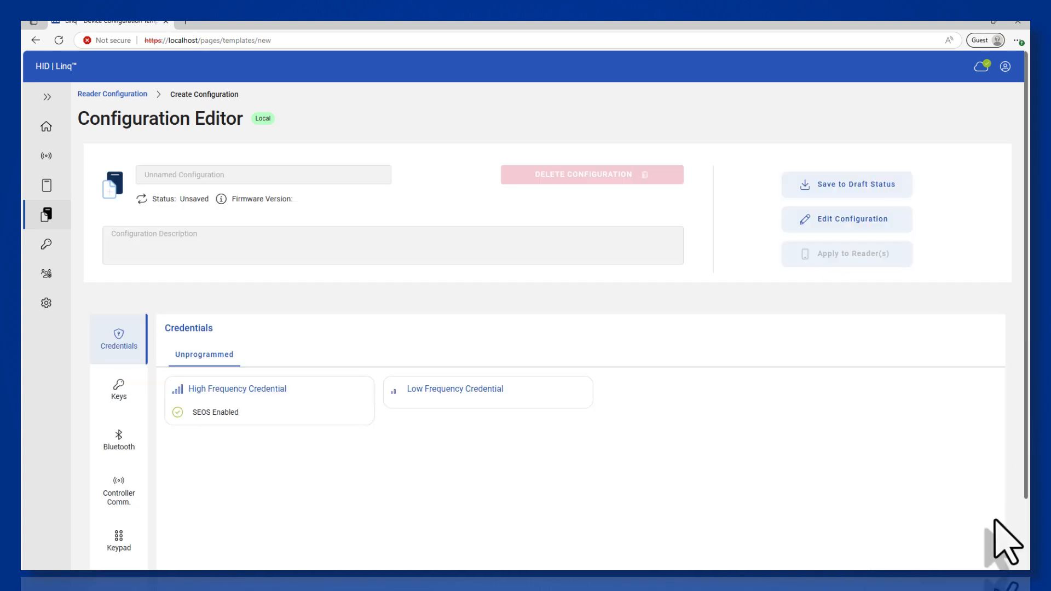
left_click(186, 175)
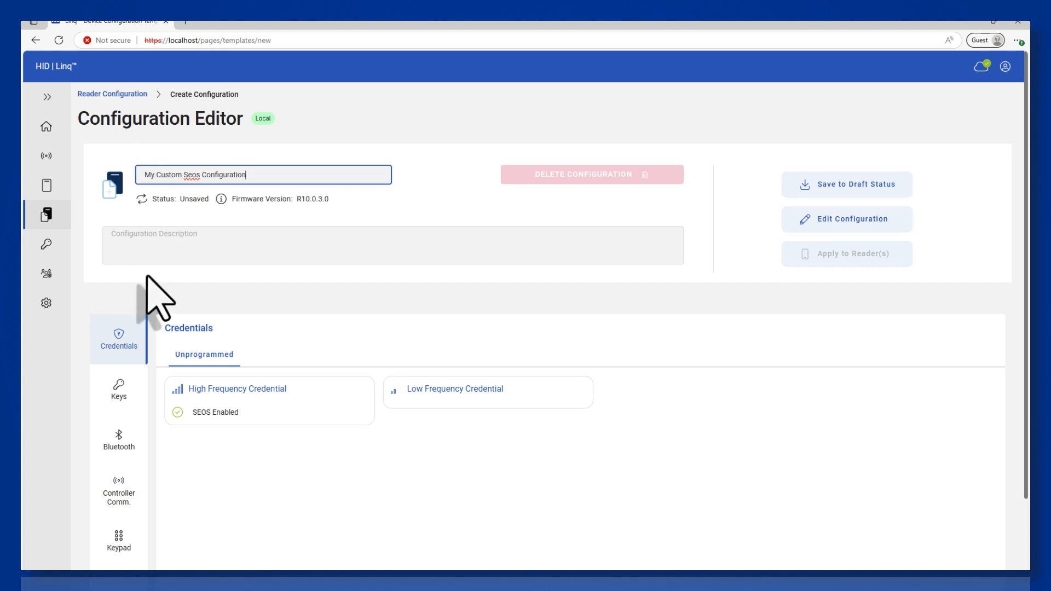
scroll(150, 290, "down", 2)
left_click(123, 298)
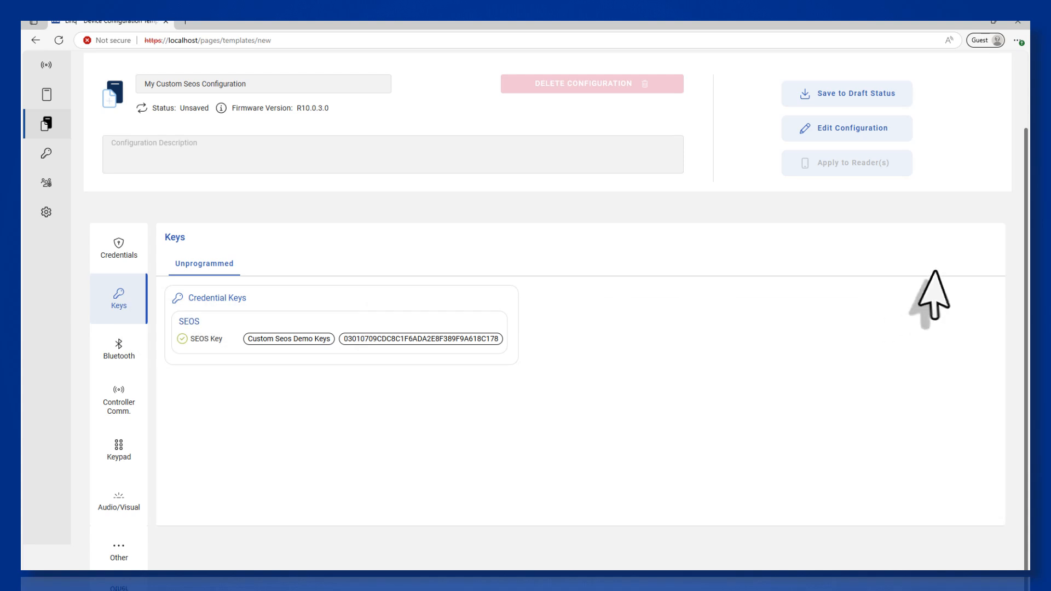
scroll(935, 291, "up", 2)
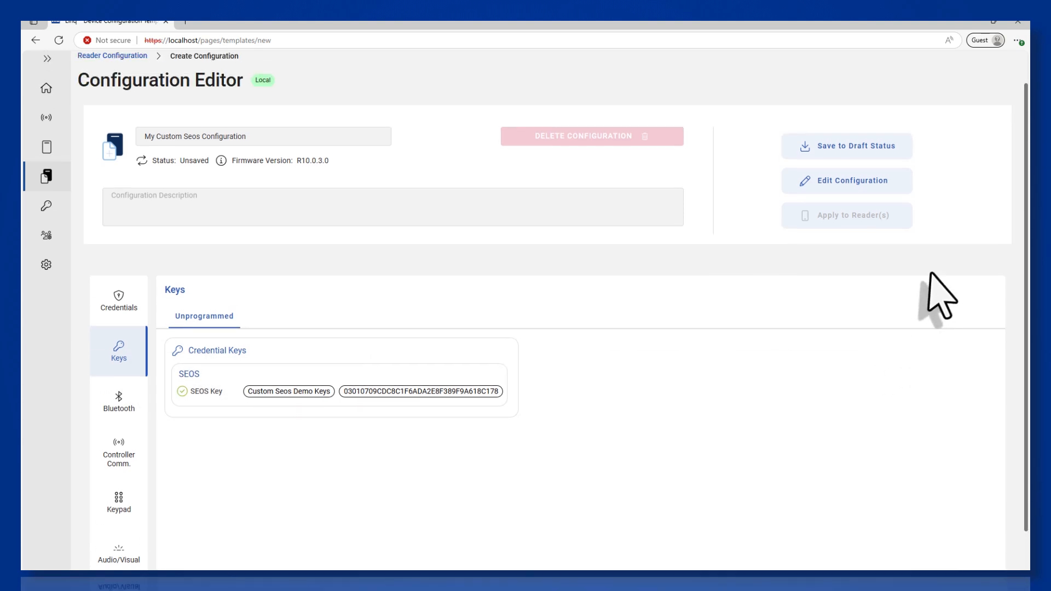
left_click(889, 145)
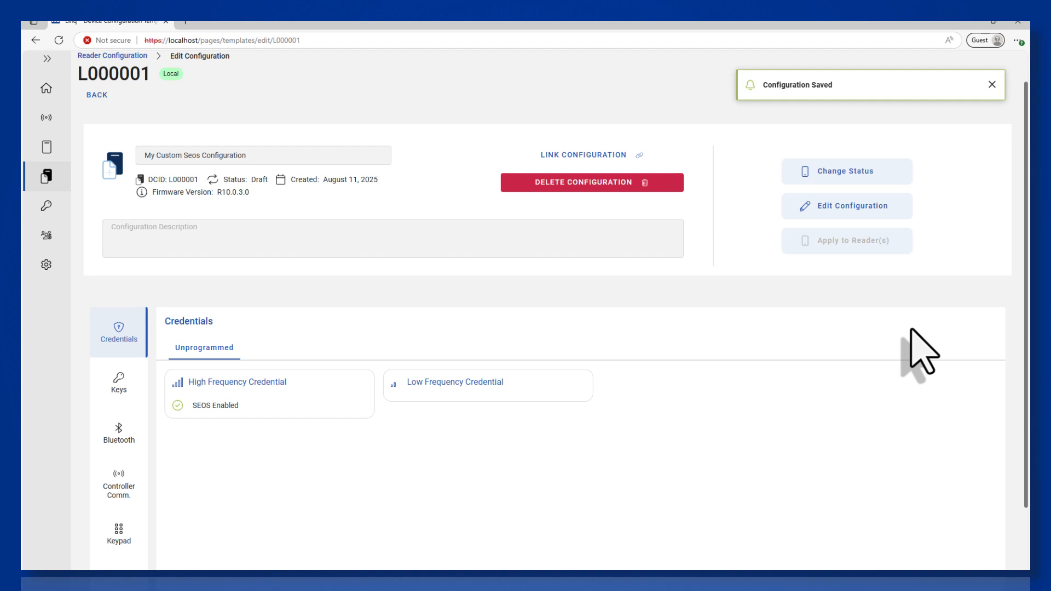
- Change the status of configuration L000001 to Publishable
left_click(880, 175)
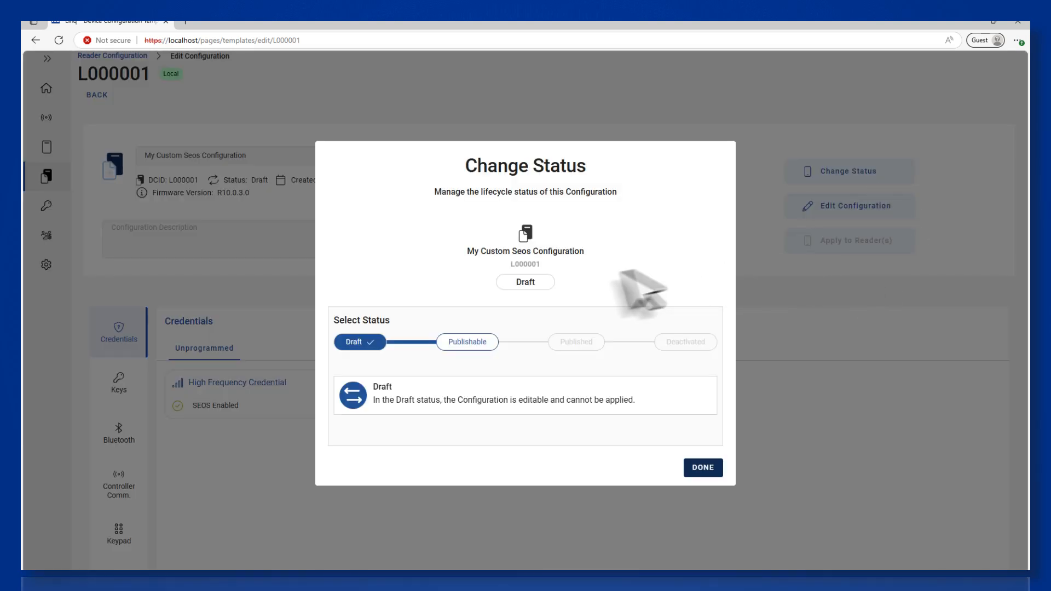
left_click(489, 348)
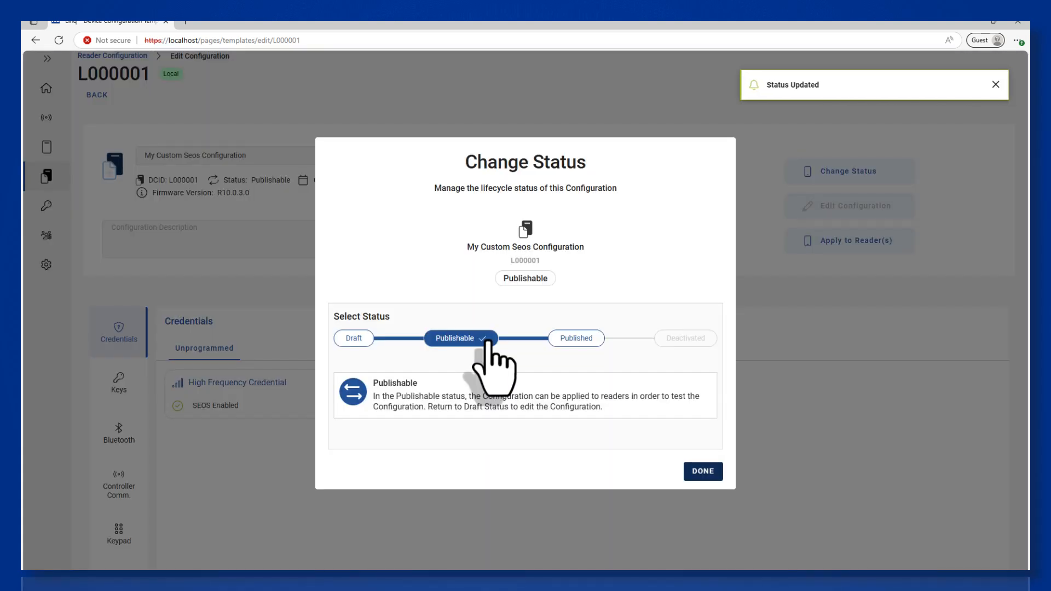
left_click(708, 472)
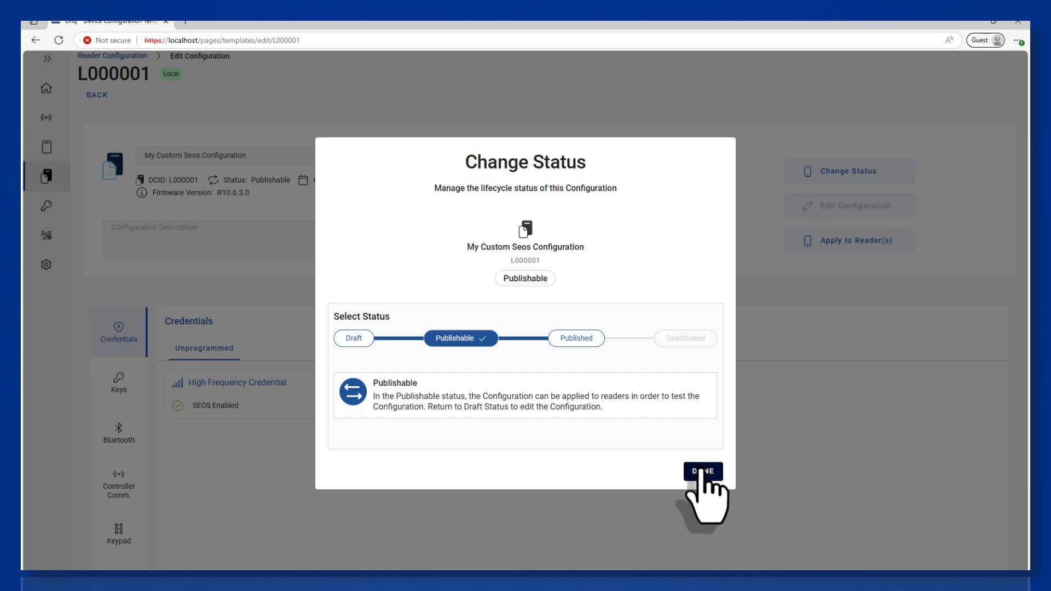
left_click(701, 472)
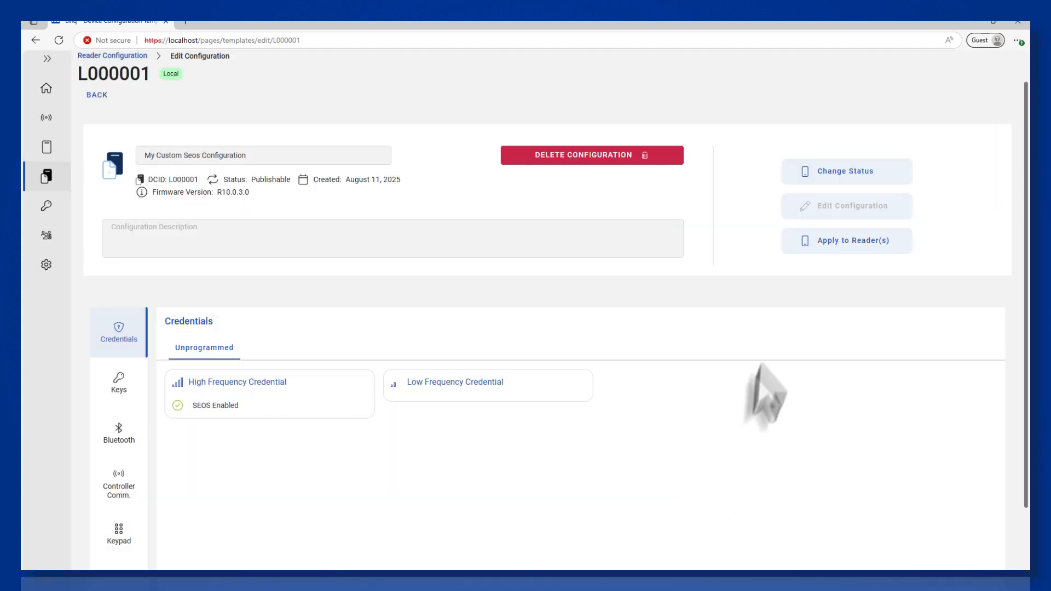
- Select the reader on My Demo Gateway as the target for configuration L000001
left_click(841, 244)
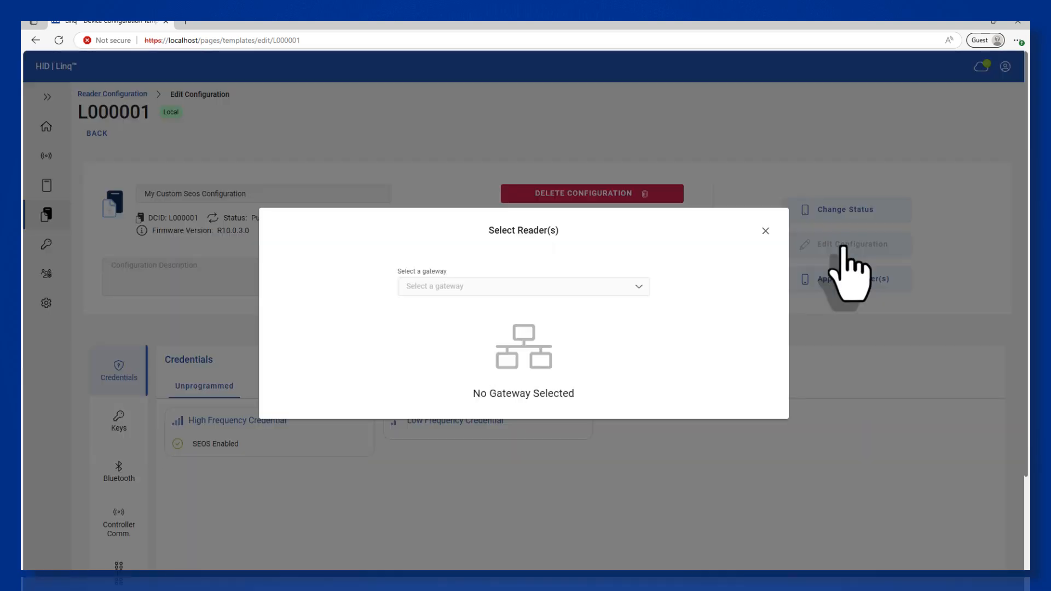
left_click(643, 293)
left_click(632, 310)
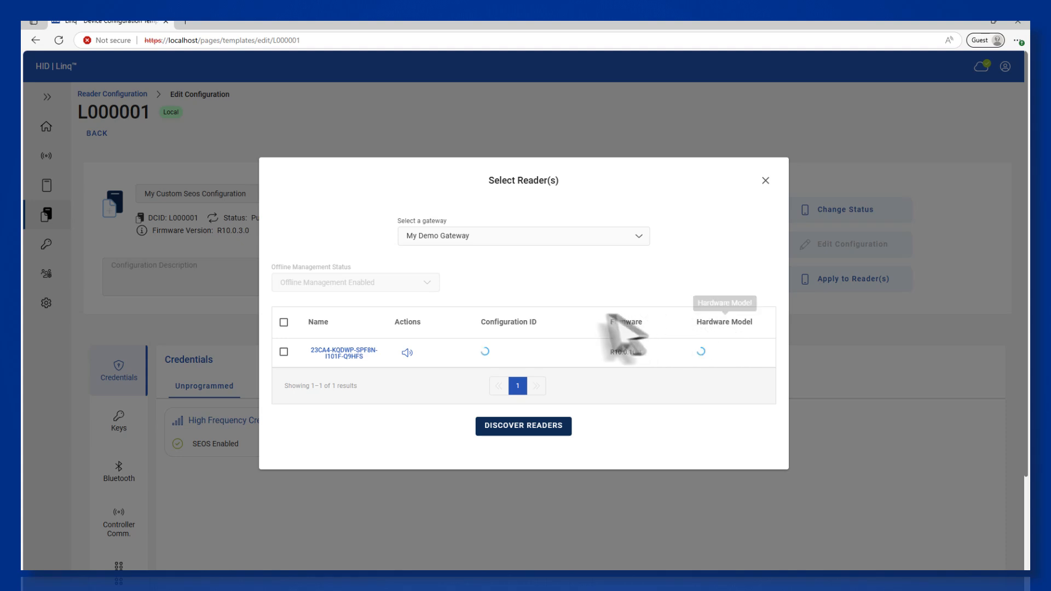
left_click(284, 351)
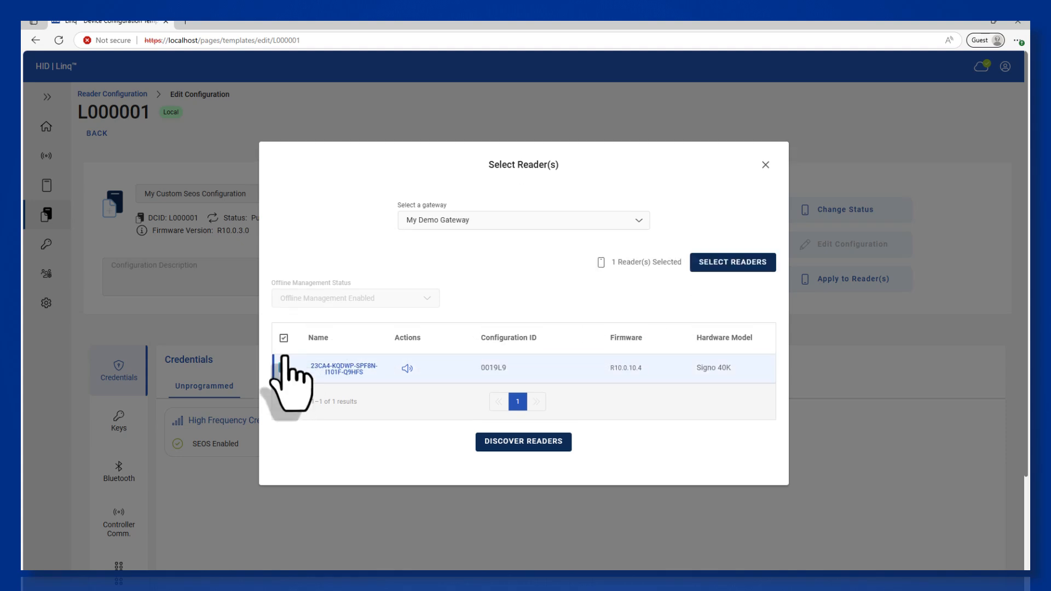
left_click(742, 262)
- Enter the keystore password to confirm the apply
left_click(512, 341)
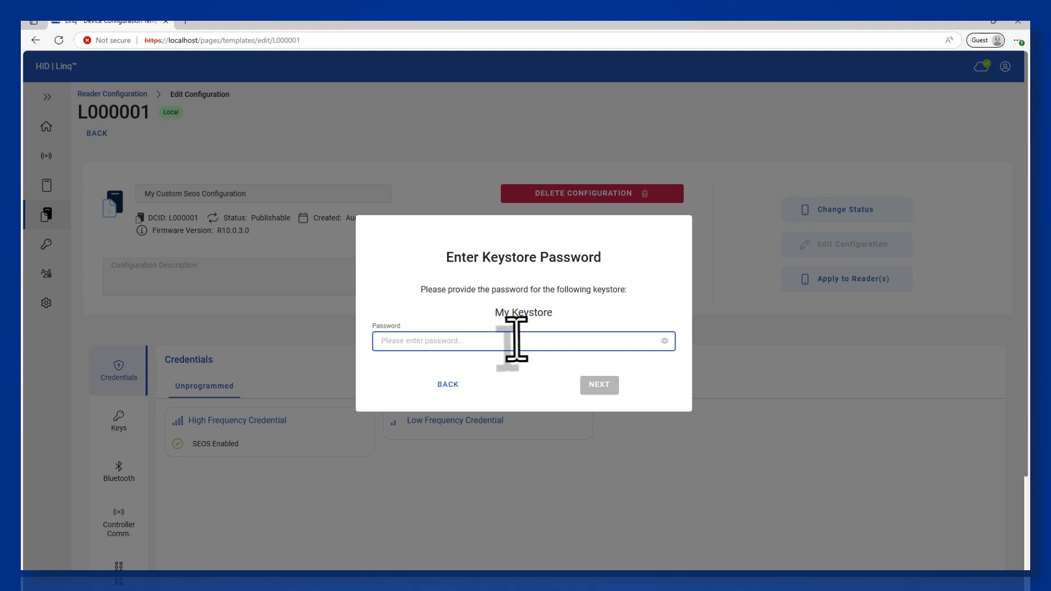
type("••")
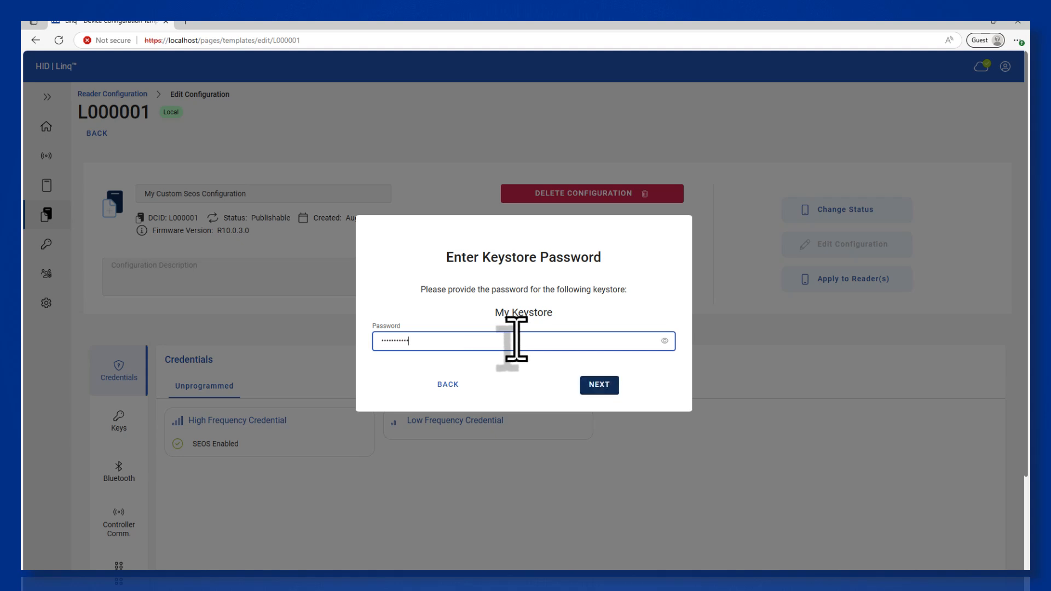
key("Return")
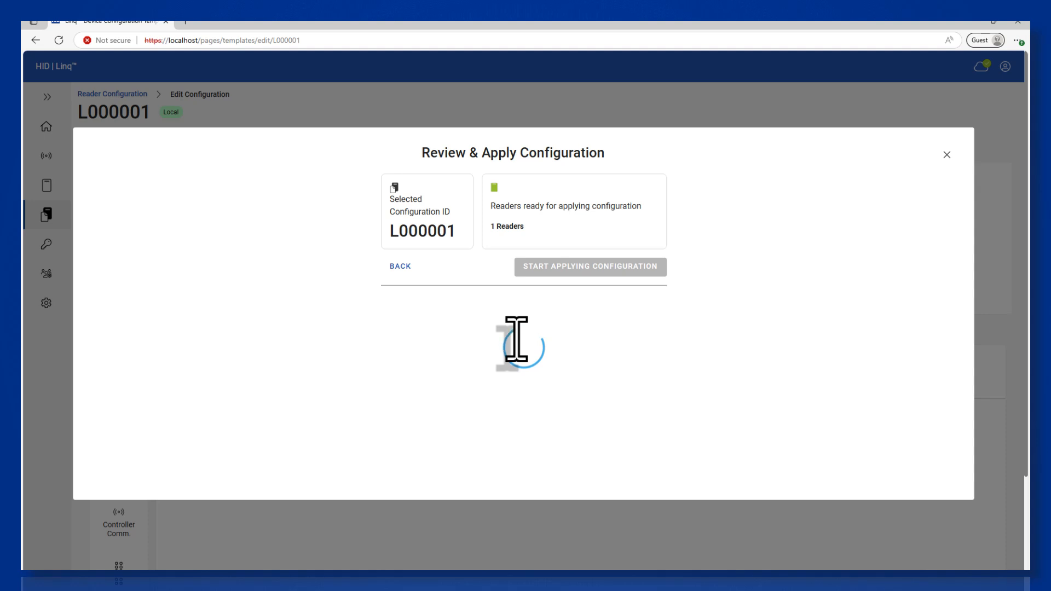
- Apply configuration L000001 to the selected reader and close the completion results
left_click(552, 266)
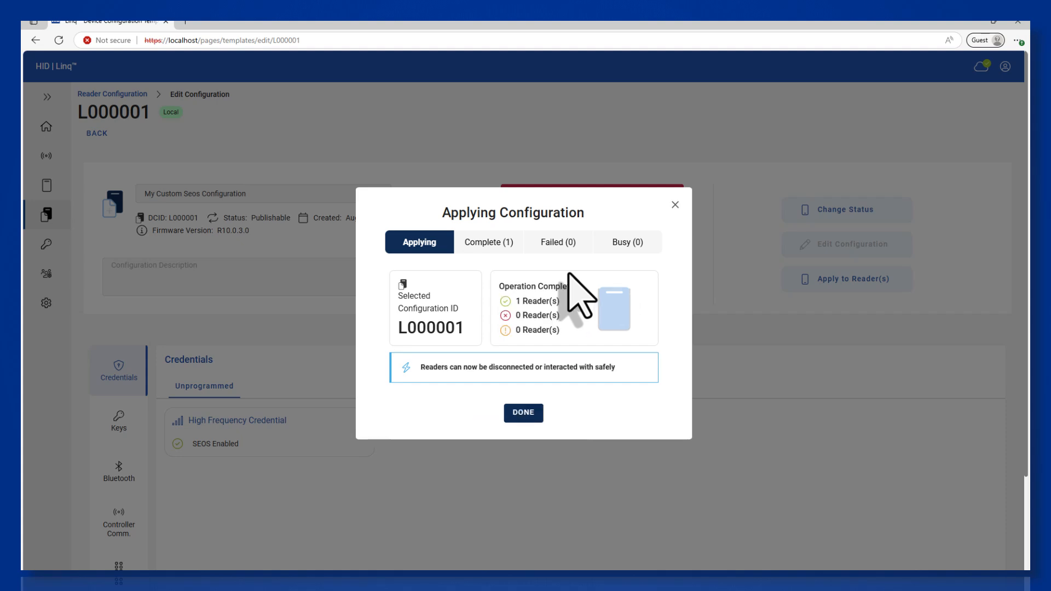
left_click(526, 412)
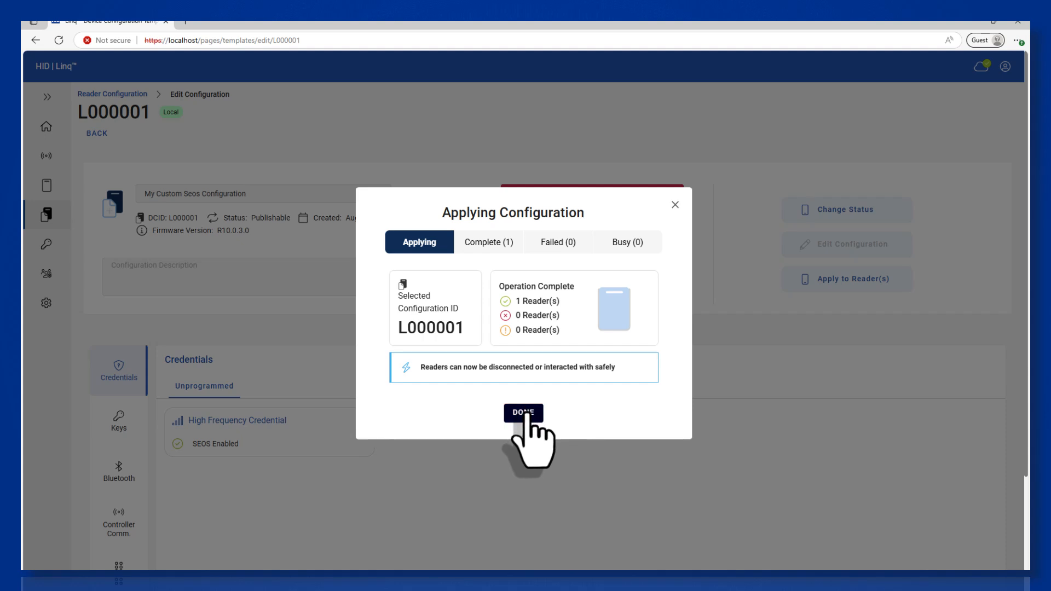